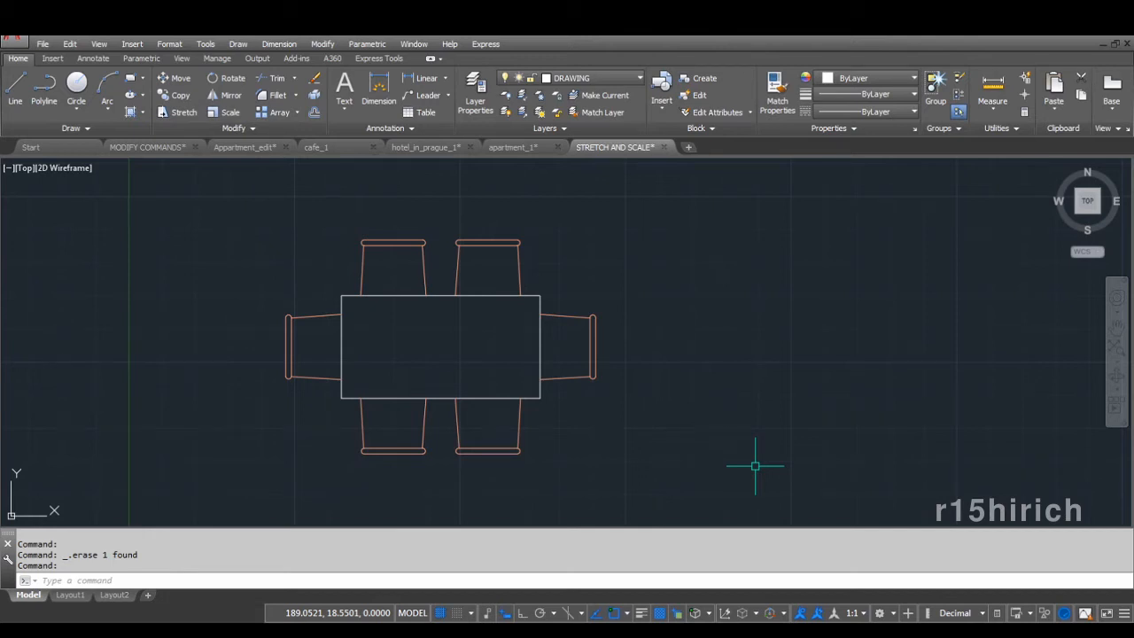
# - Add a linear dimension along the table's upper edge, placed above the chairs, and delete that dimension
pyautogui.moveTo(402, 407); pyautogui.dragTo(419, 404, button='middle')
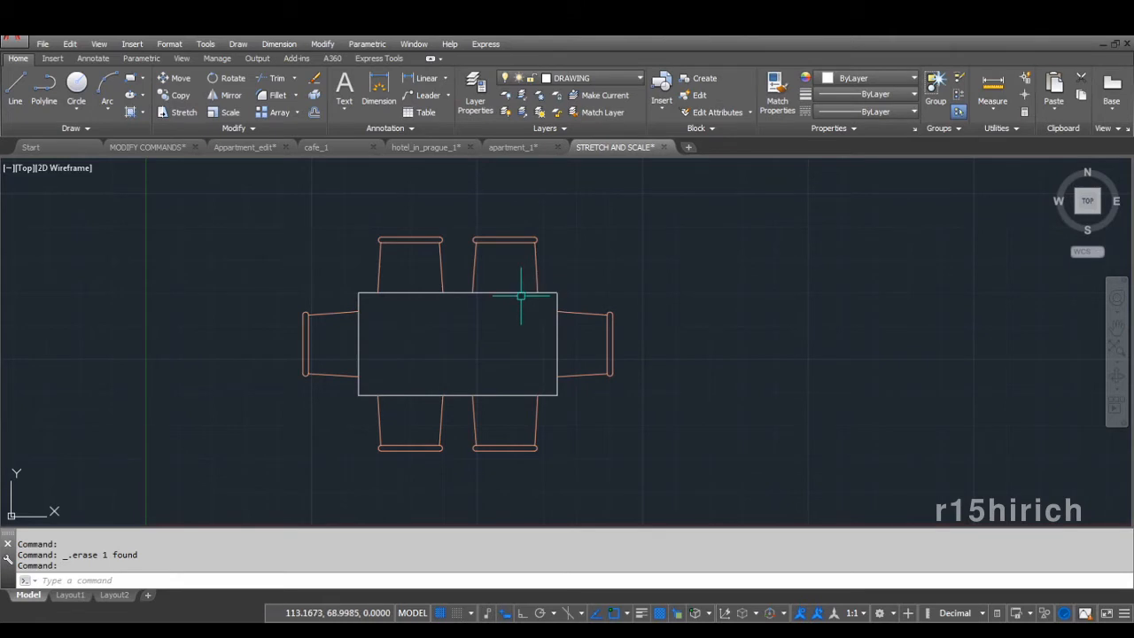
pyautogui.click(426, 78)
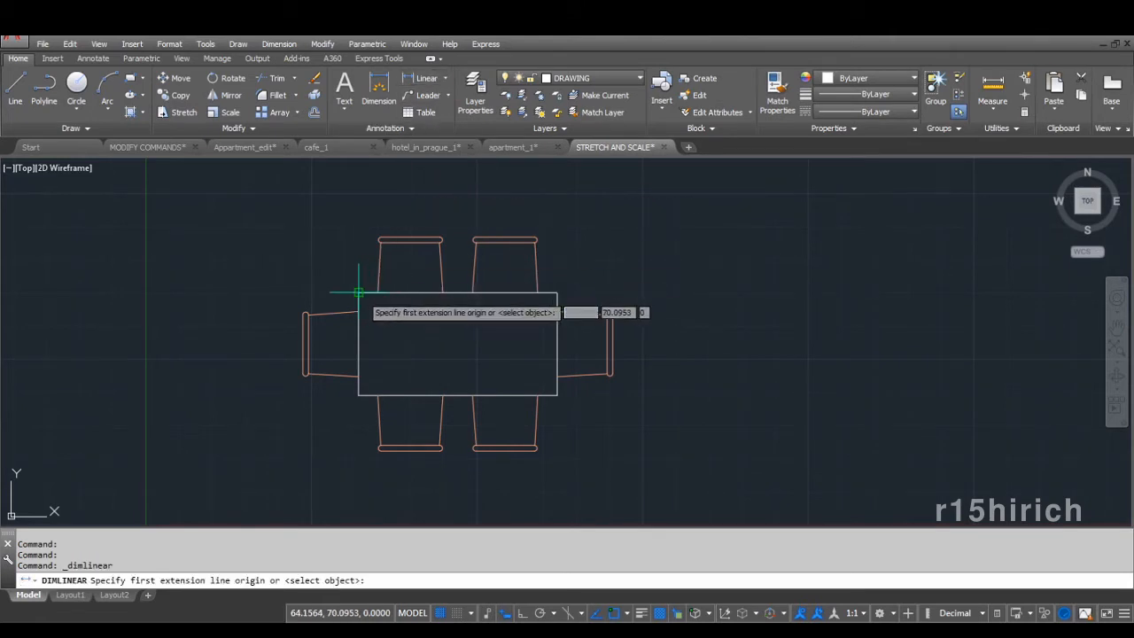
pyautogui.click(358, 293)
pyautogui.click(556, 292)
pyautogui.click(523, 210)
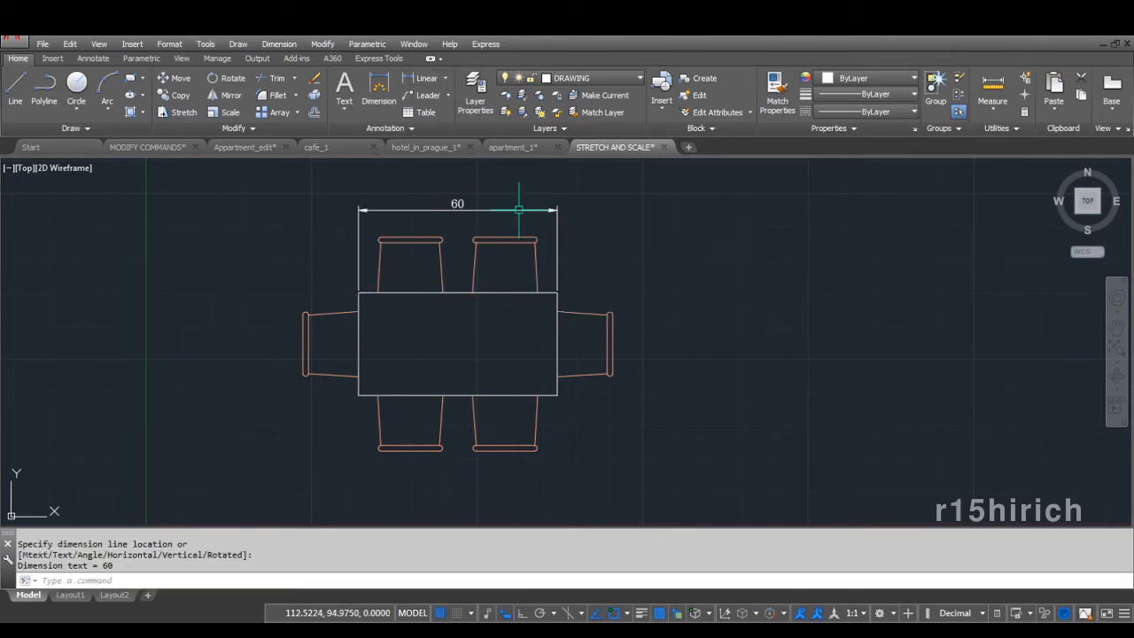
pyautogui.click(523, 210)
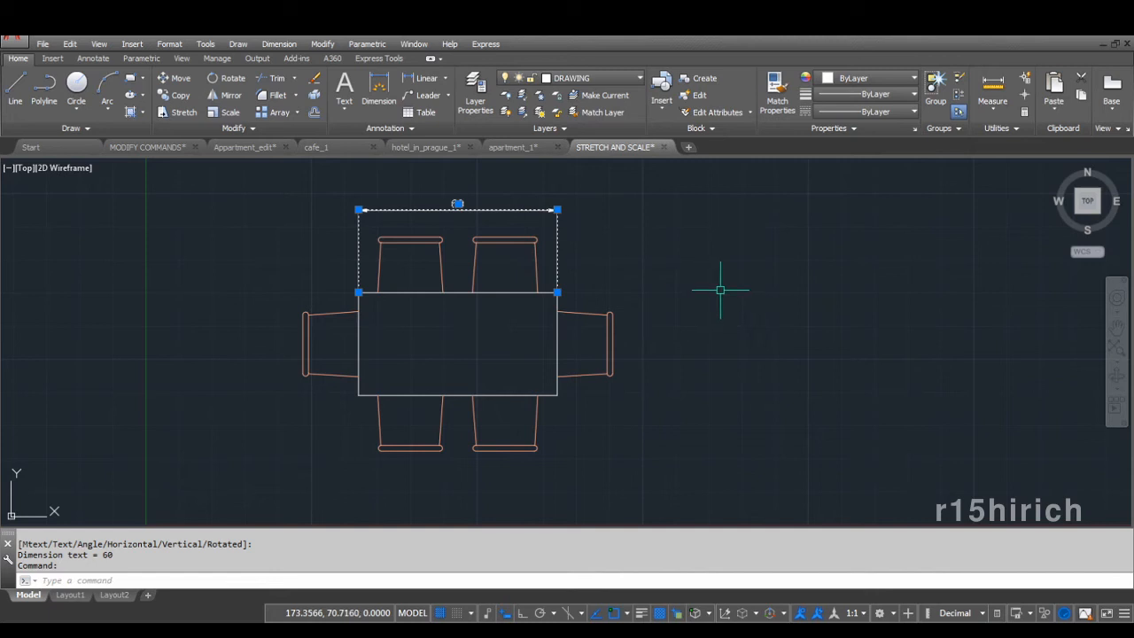
pyautogui.press('Delete')
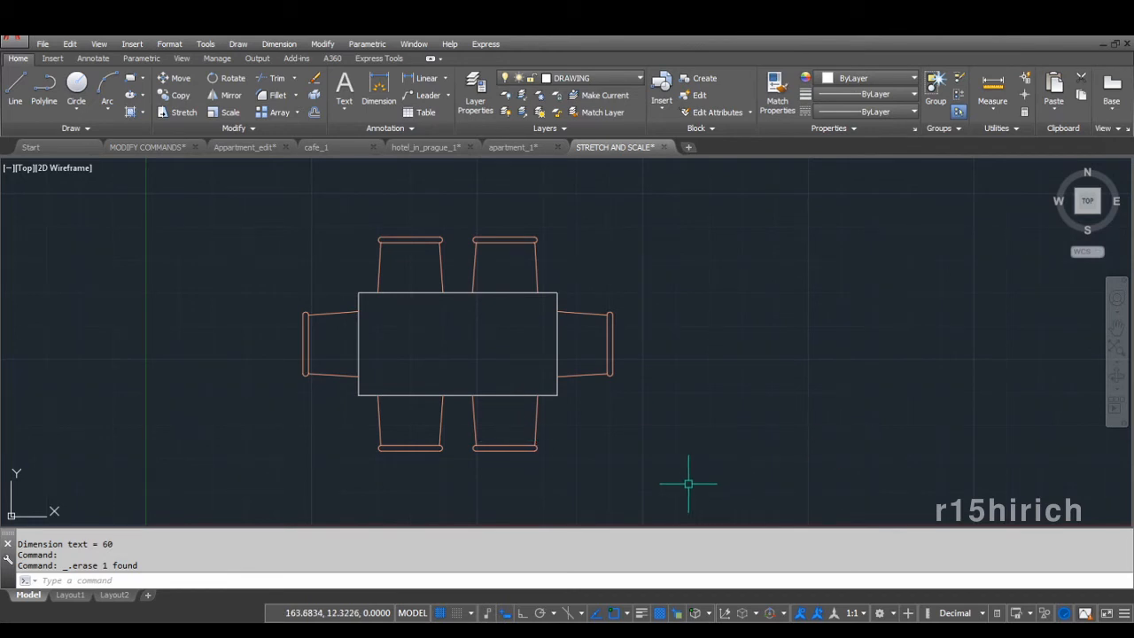
# - Stretch the table's right end together with its three right-hand chairs 24 units horizontally to the right, with Ortho on
pyautogui.click(686, 195)
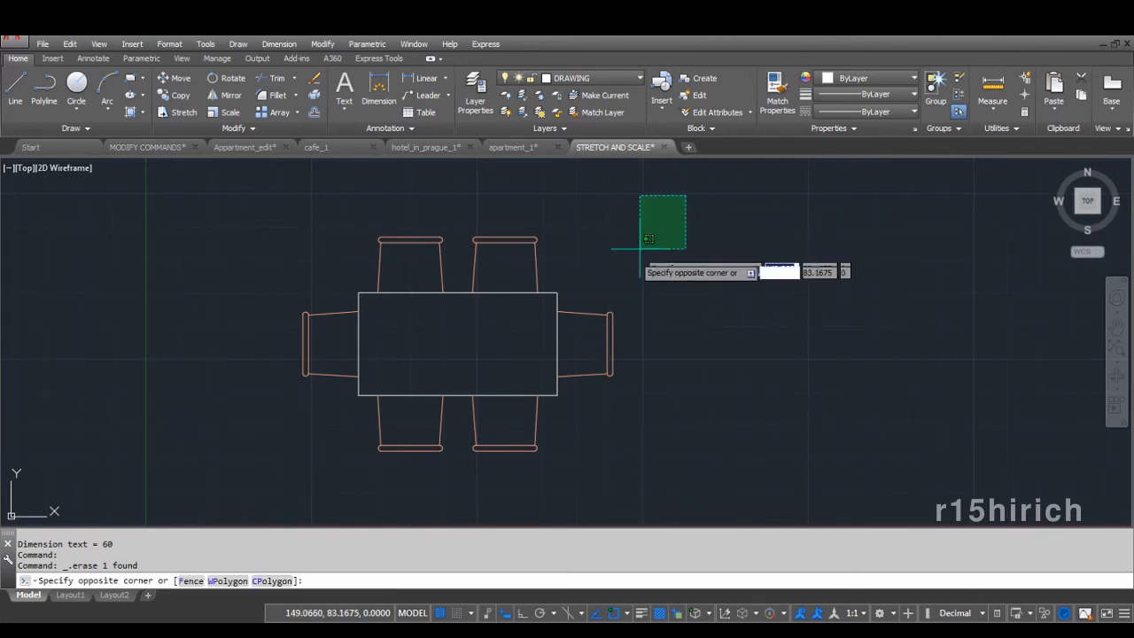
pyautogui.click(460, 480)
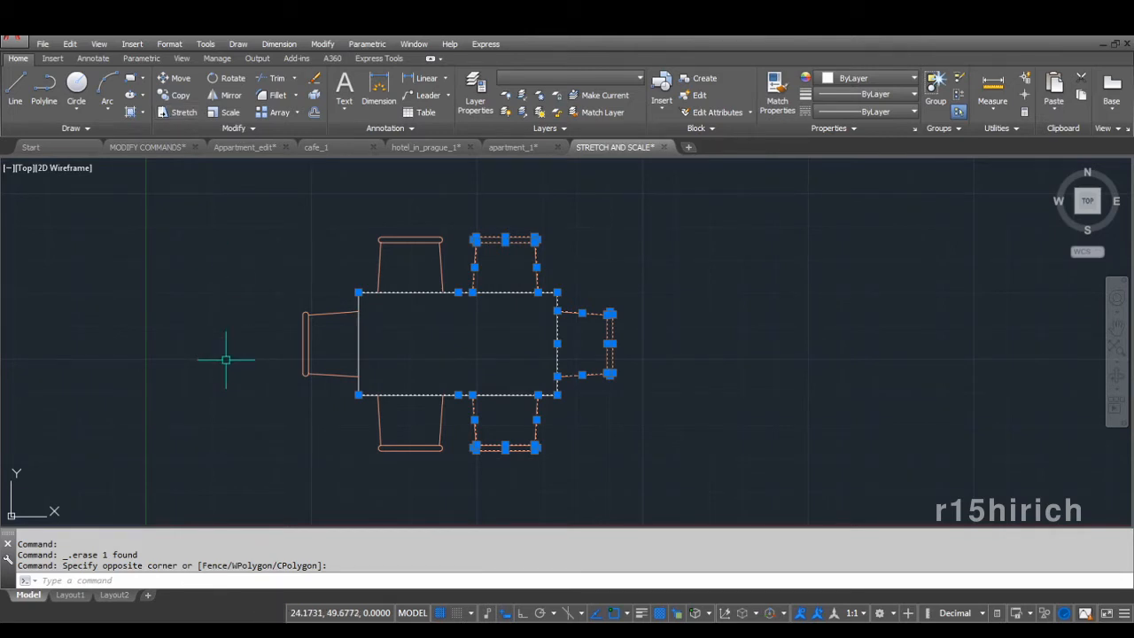
pyautogui.write('s')
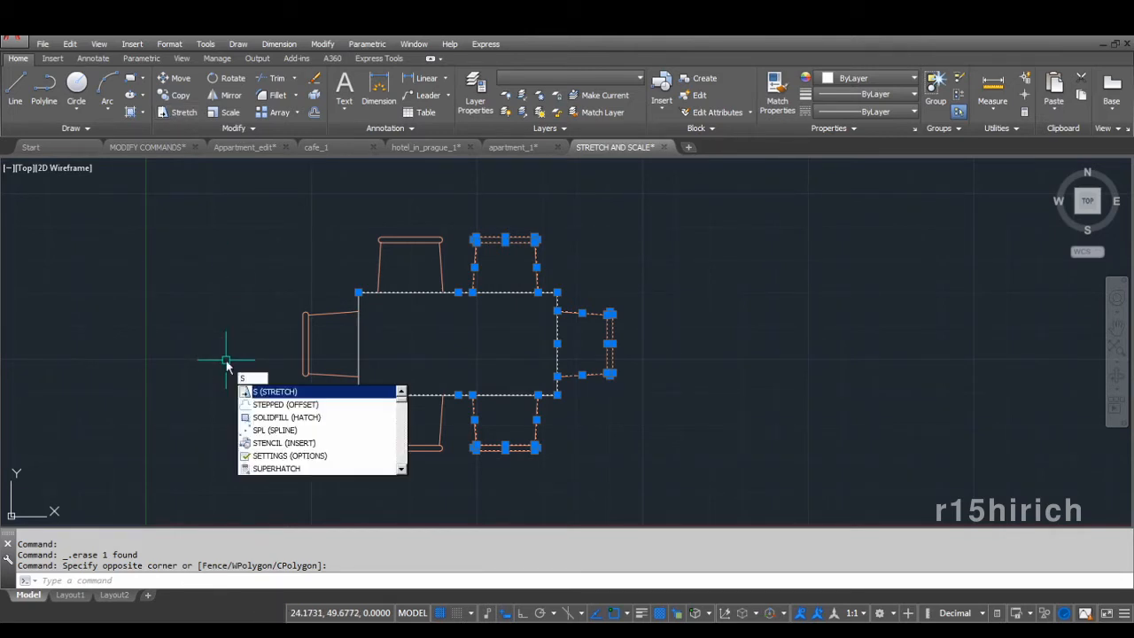
pyautogui.press('Return')
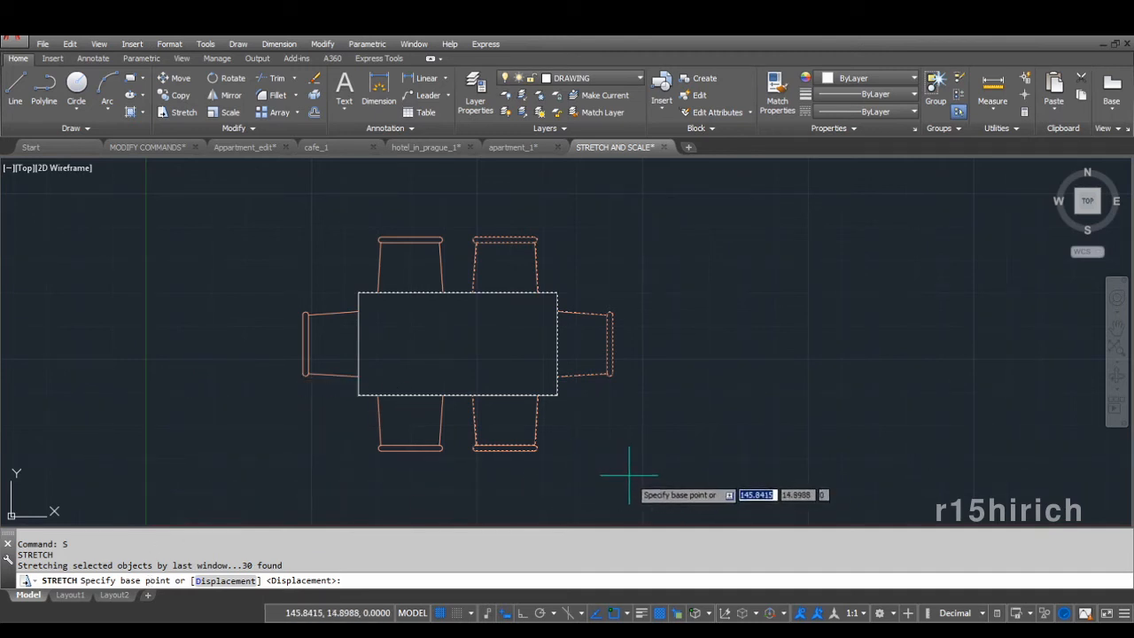
pyautogui.click(595, 490)
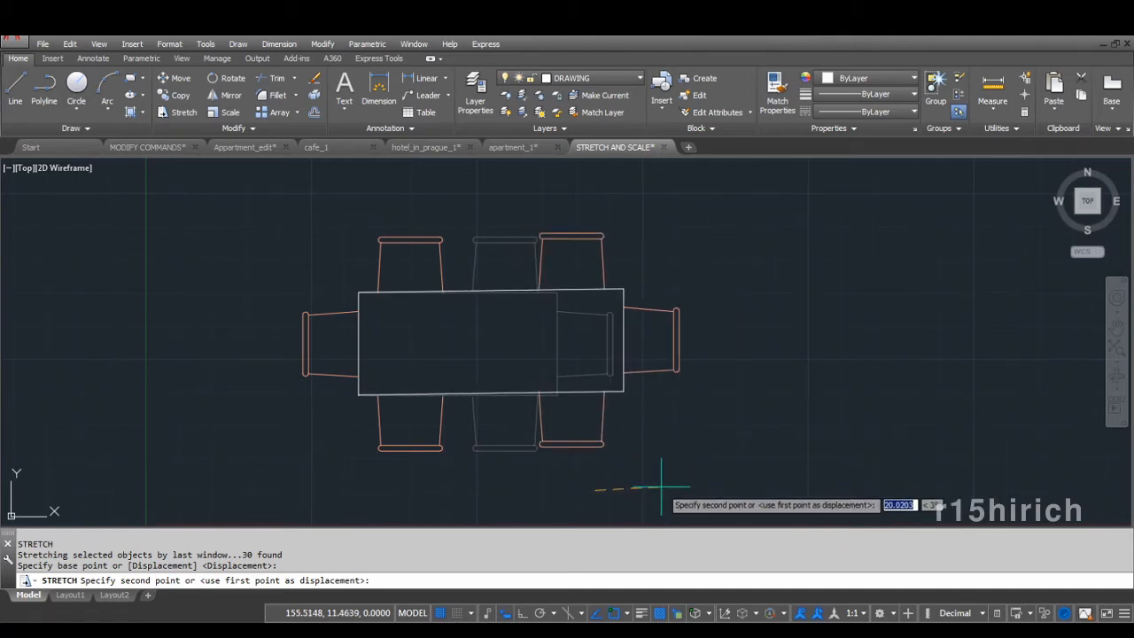
pyautogui.press('F8')
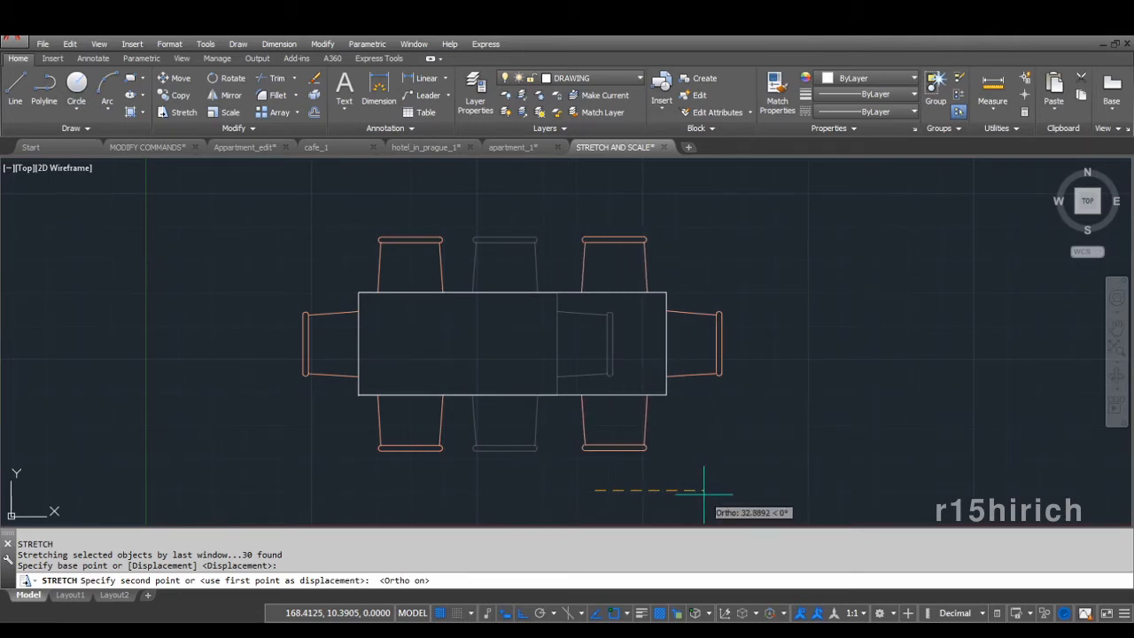
pyautogui.write('24')
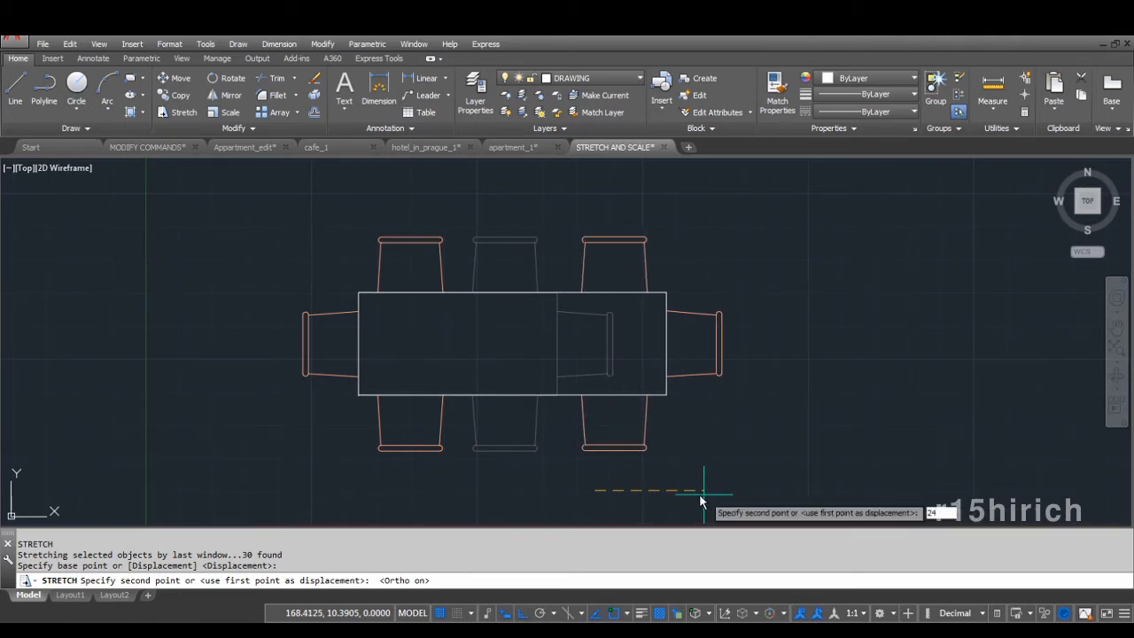
pyautogui.press('Return')
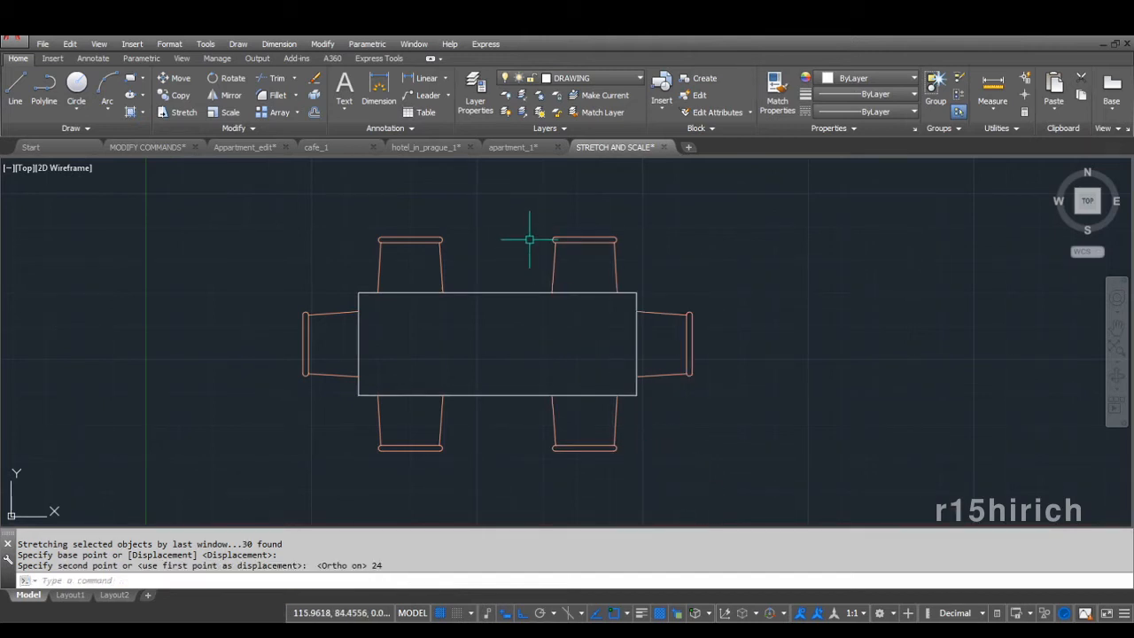
# - Stretch the table's right end and its three right-hand chairs 6 units back to the left, using a crossing selection
pyautogui.click(517, 202)
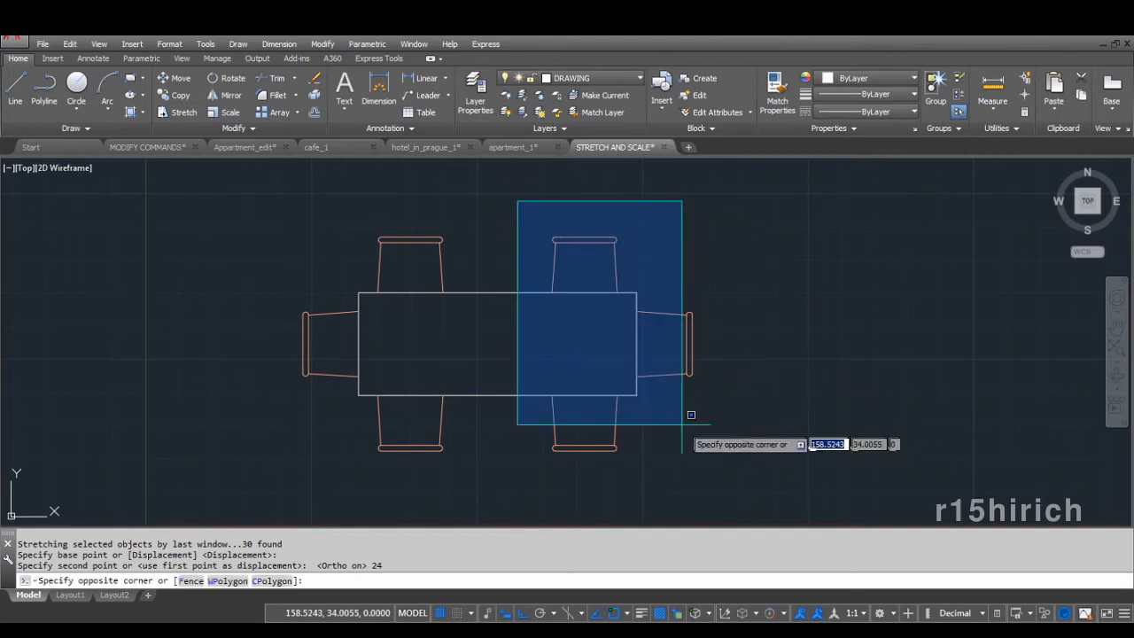
pyautogui.click(735, 486)
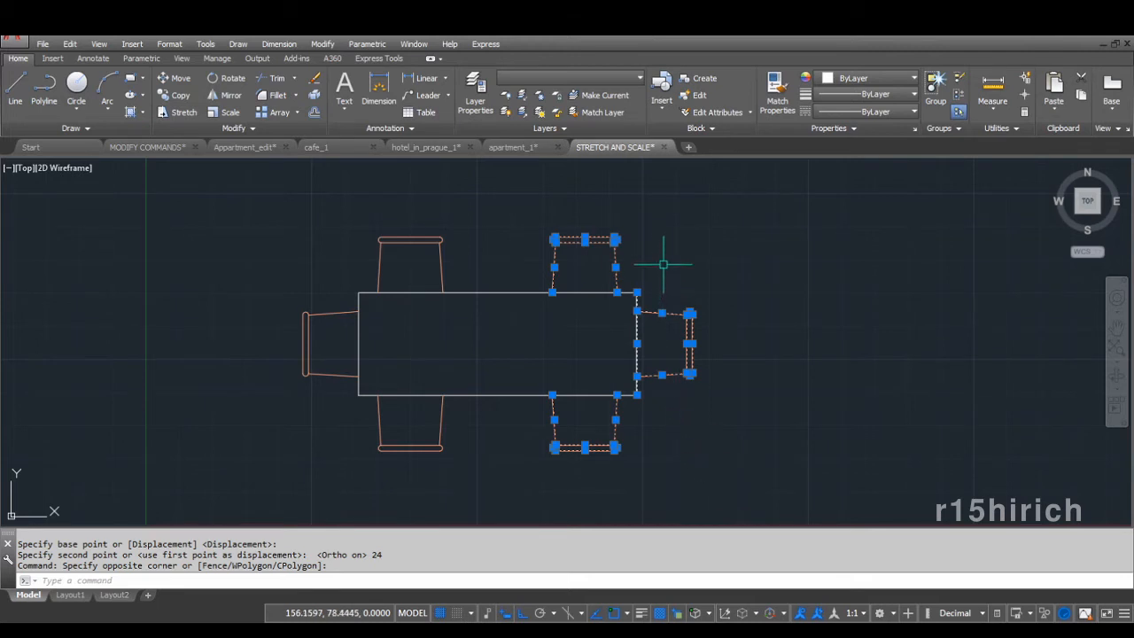
pyautogui.click(800, 196)
pyautogui.click(513, 493)
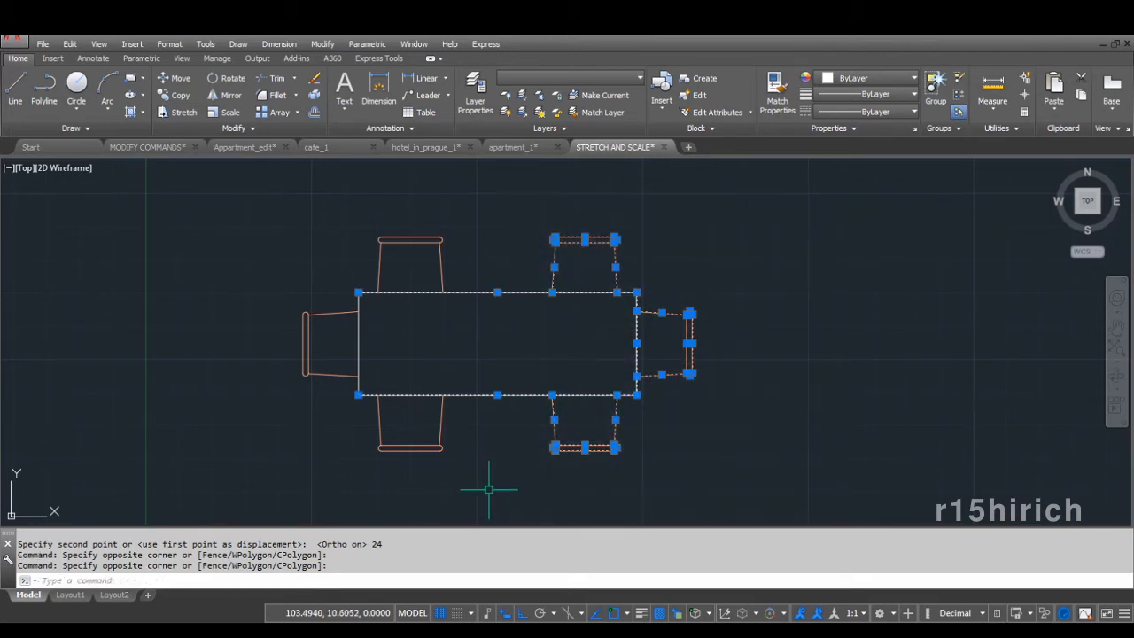
pyautogui.write('s')
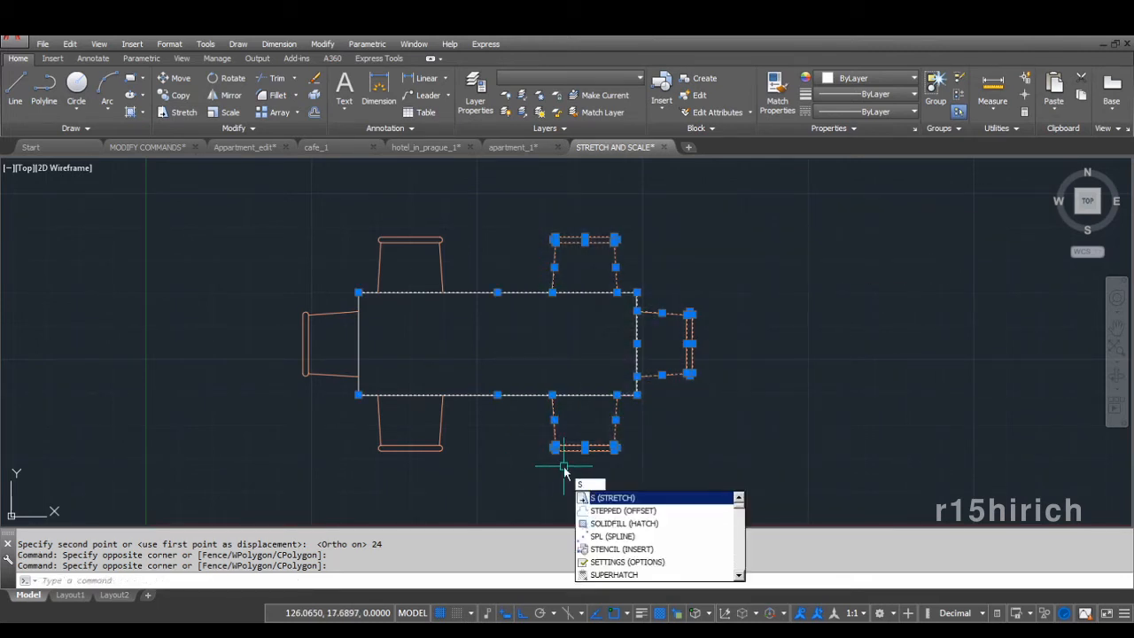
pyautogui.press('Return')
pyautogui.click(666, 489)
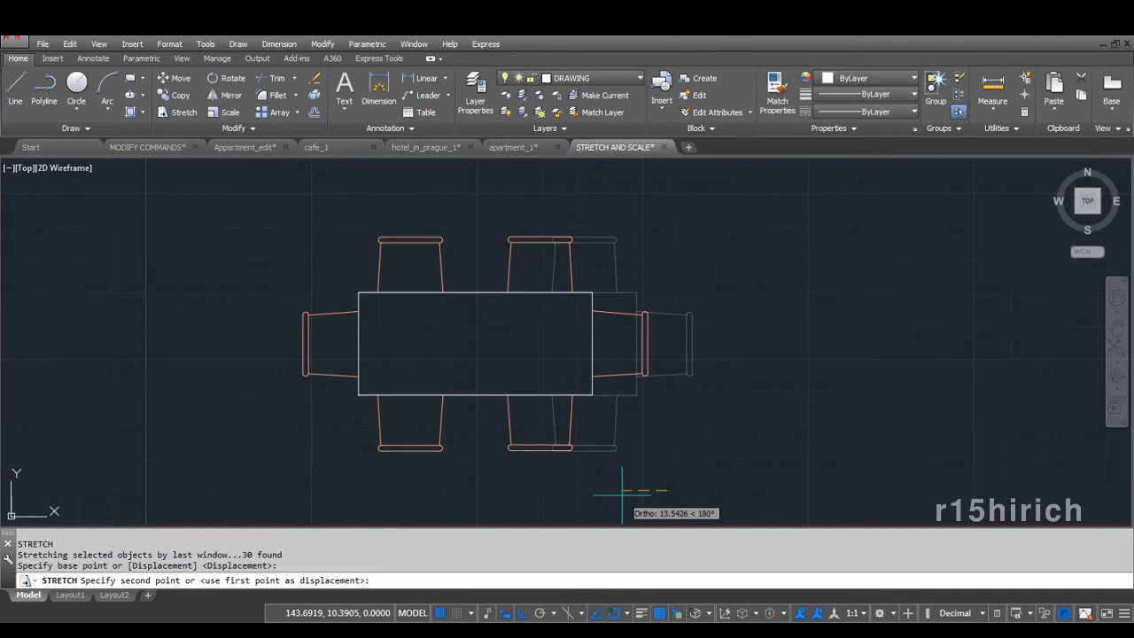
pyautogui.write('6')
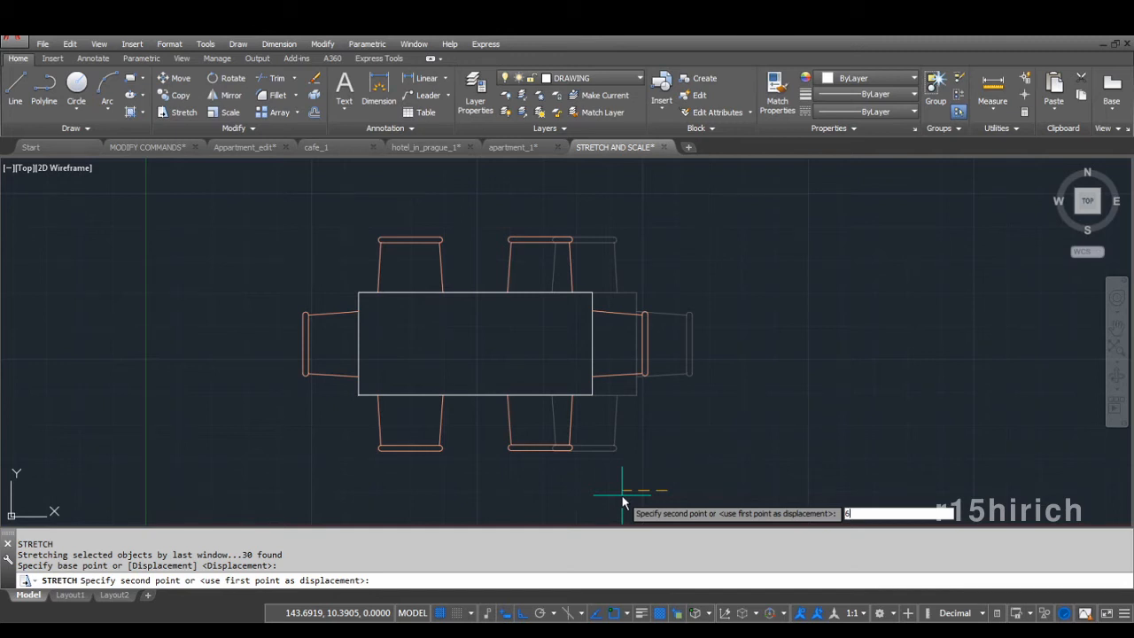
pyautogui.press('Return')
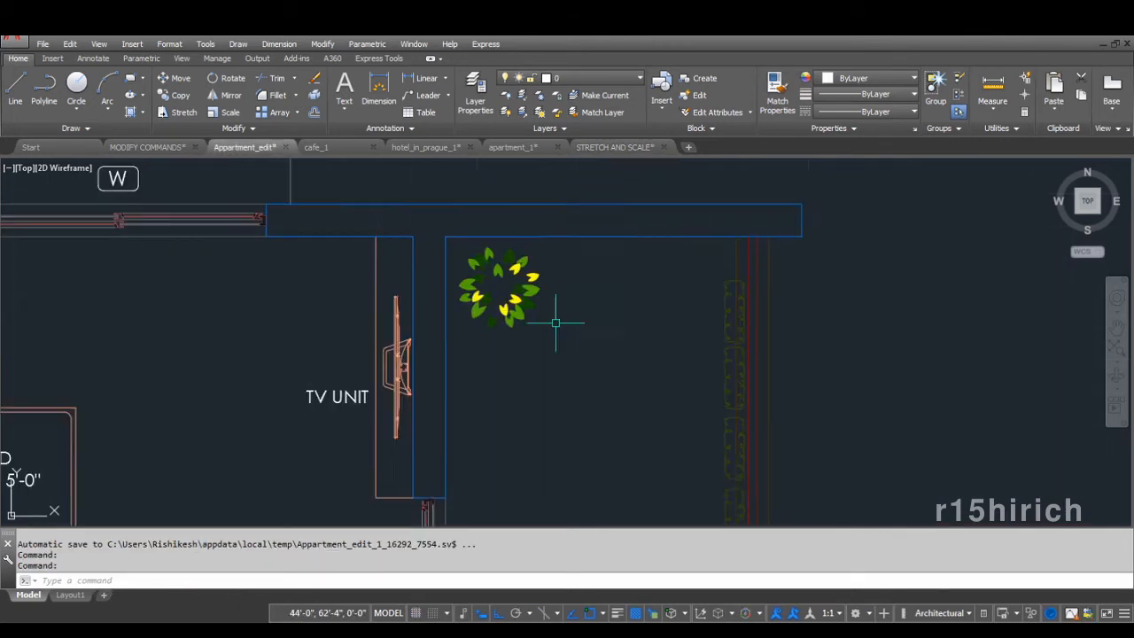
# - Scale the plant beside the TV unit wall by a factor of .75 about the adjacent inner wall corner
pyautogui.moveTo(552, 322)
pyautogui.mouseDown(button='middle')
pyautogui.moveTo(537, 363)
pyautogui.moveTo(423, 367)
pyautogui.moveTo(405, 346)
pyautogui.mouseUp(button='middle')
pyautogui.scroll(2, 539, 363)
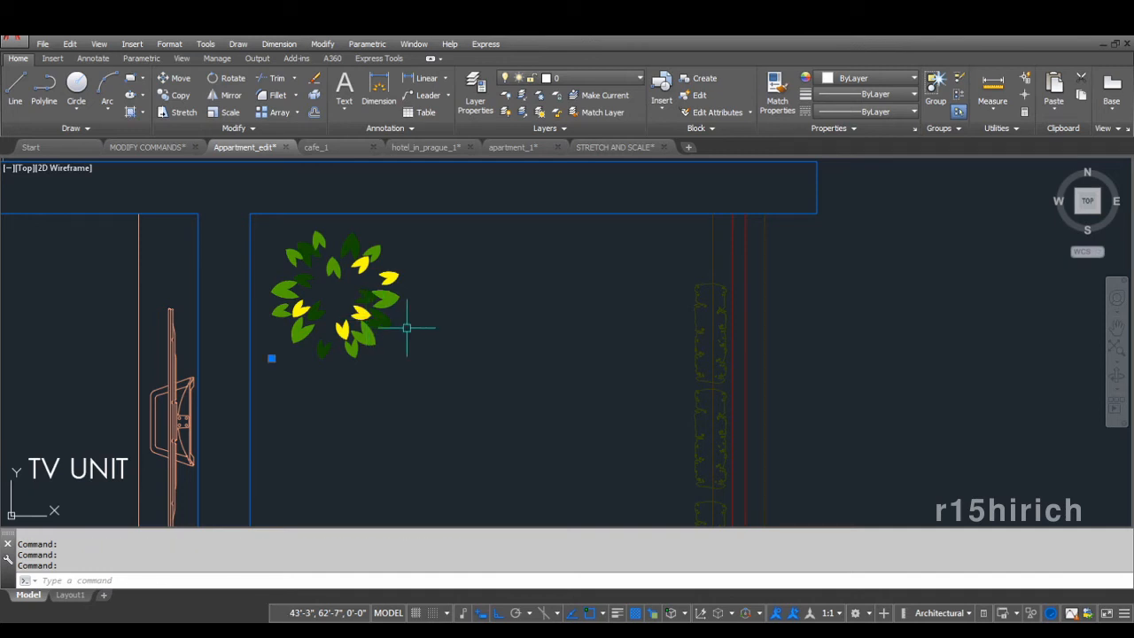
pyautogui.scroll(-2, 406, 326)
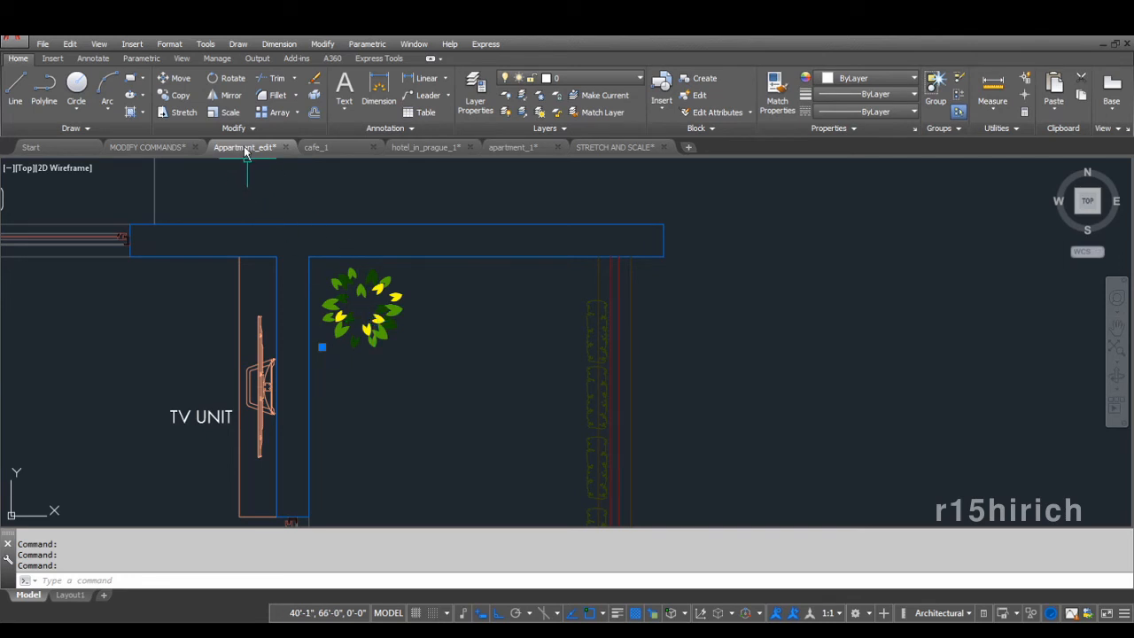
pyautogui.click(231, 114)
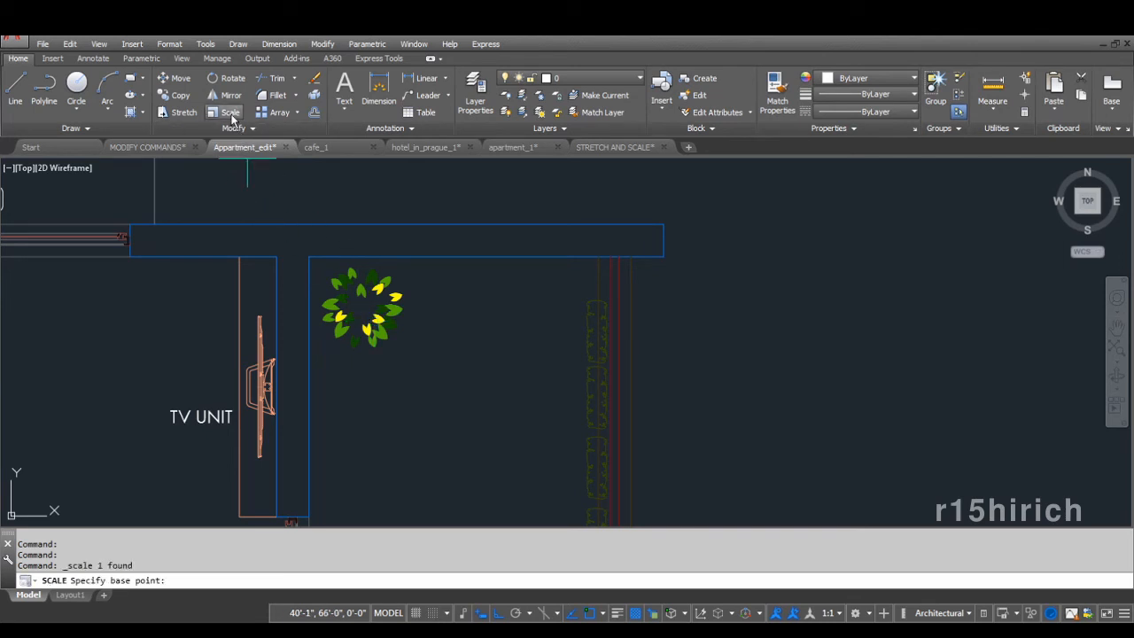
pyautogui.click(309, 257)
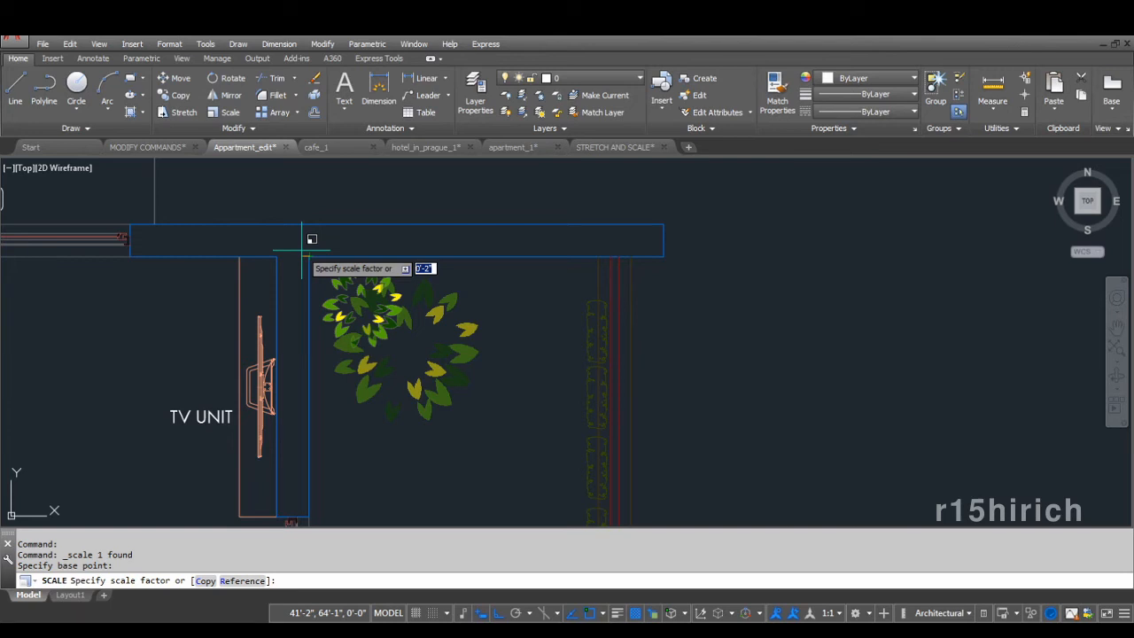
pyautogui.write('.75')
pyautogui.press('Return')
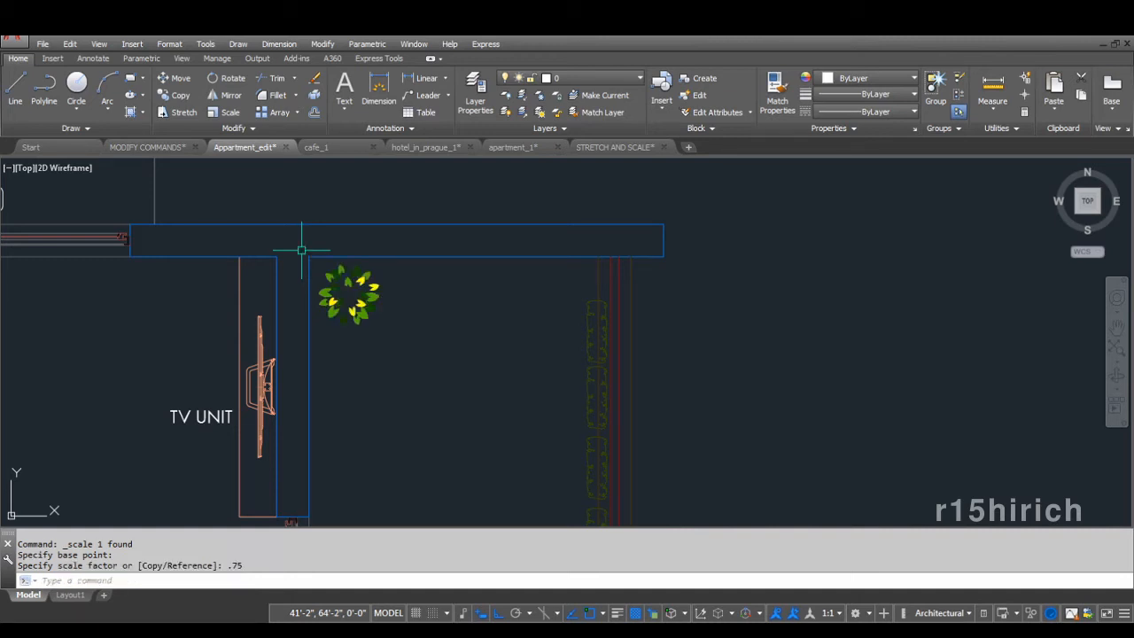
# - Copy the reduced plant horizontally to the right, placing one duplicate just beside the original
pyautogui.click(367, 316)
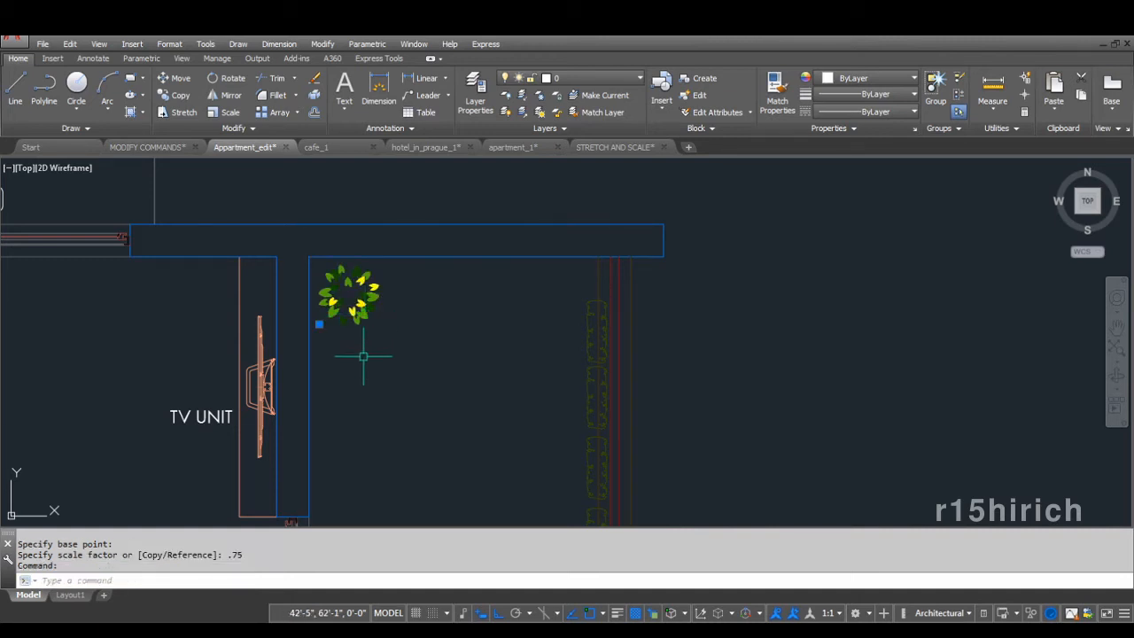
pyautogui.write('CO')
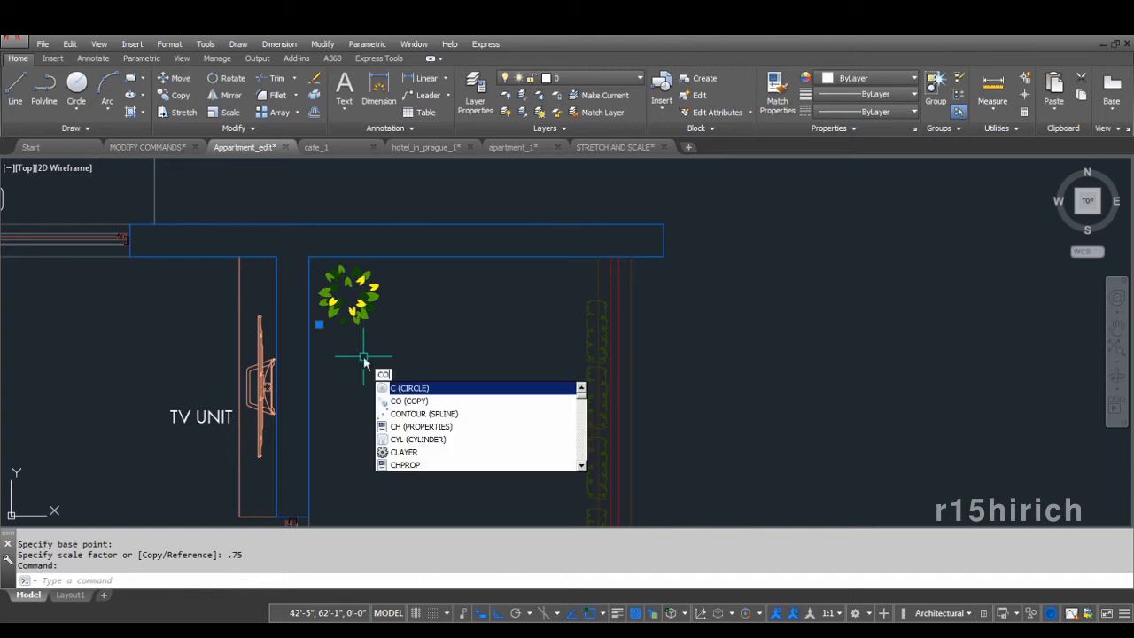
pyautogui.press('Return')
pyautogui.click(331, 352)
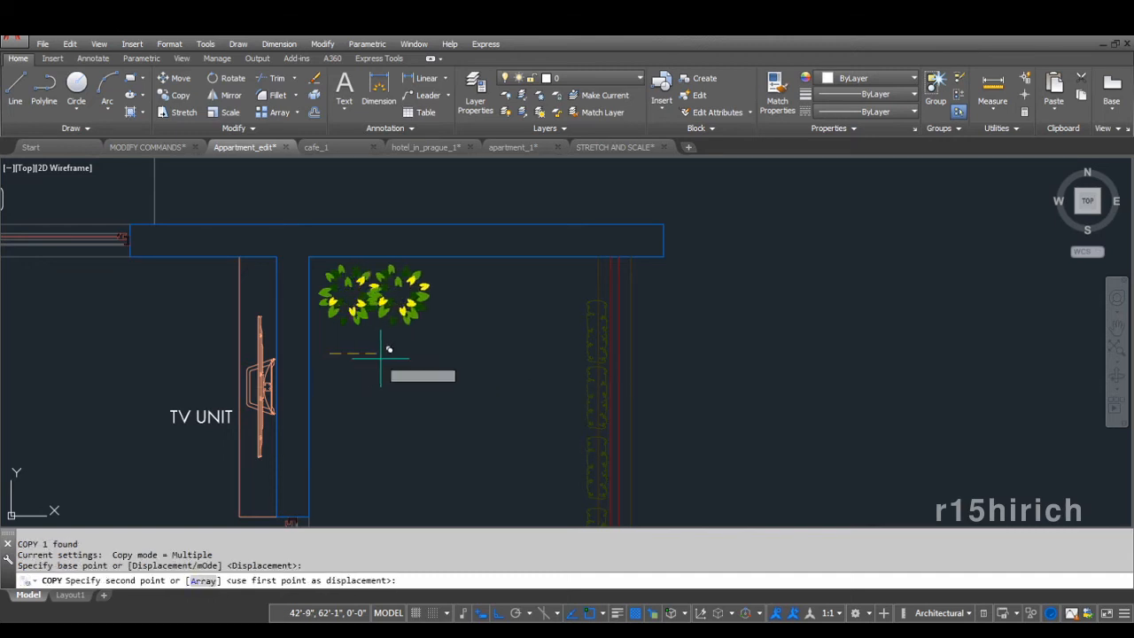
pyautogui.click(410, 353)
pyautogui.press('Escape')
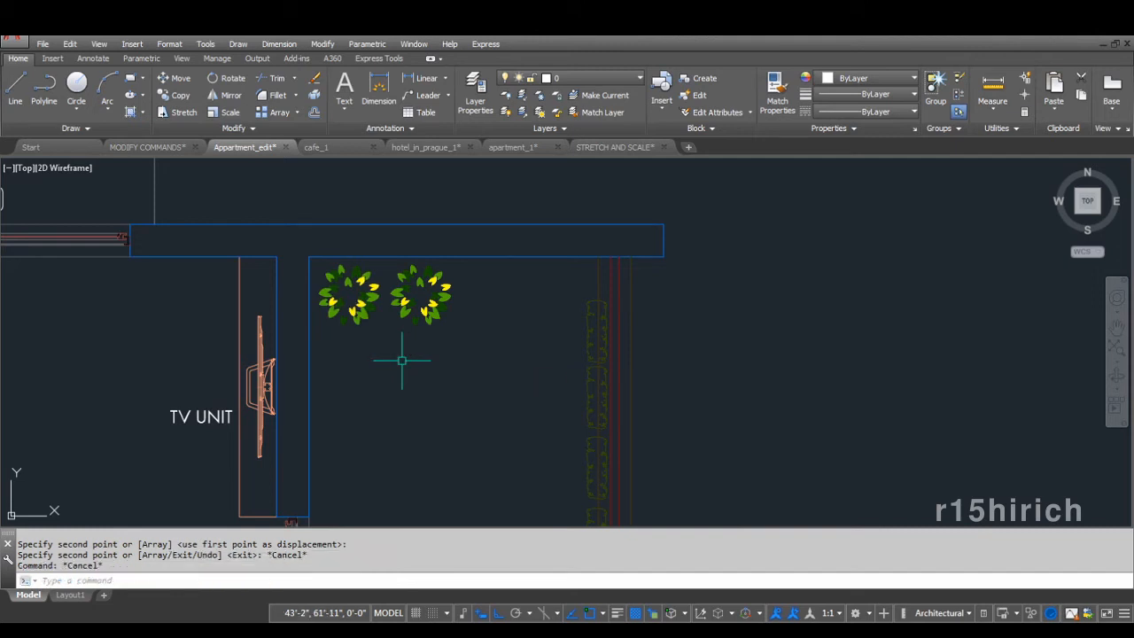
# - Scale a copy of the second plant by a factor of 1.35 about its center, using the Scale command's Copy option
pyautogui.click(425, 320)
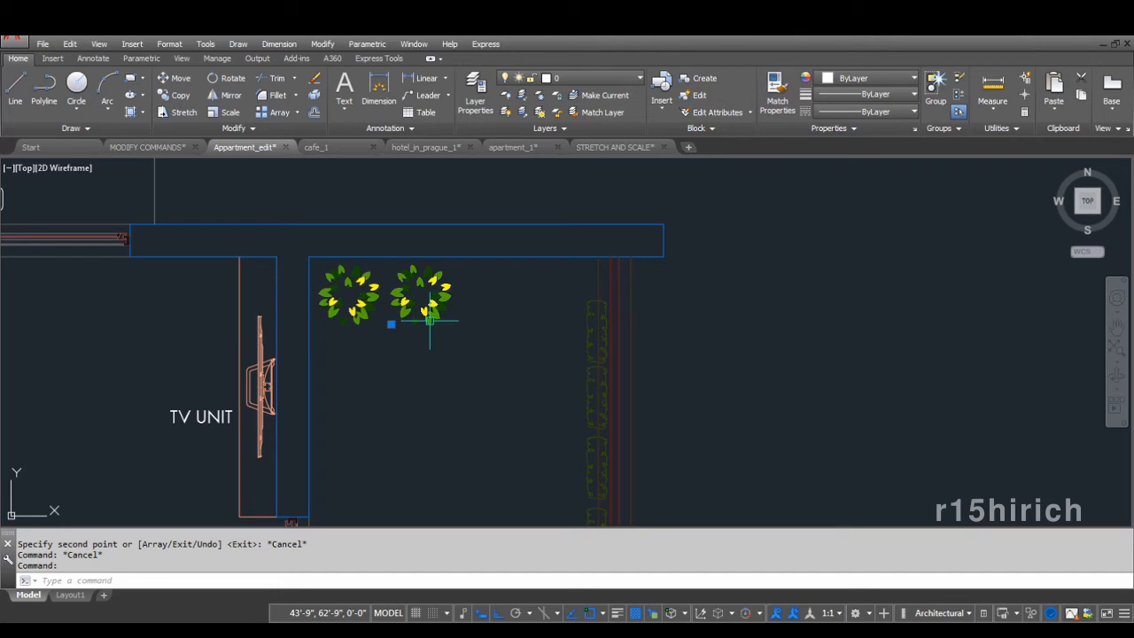
pyautogui.scroll(2, 430, 321)
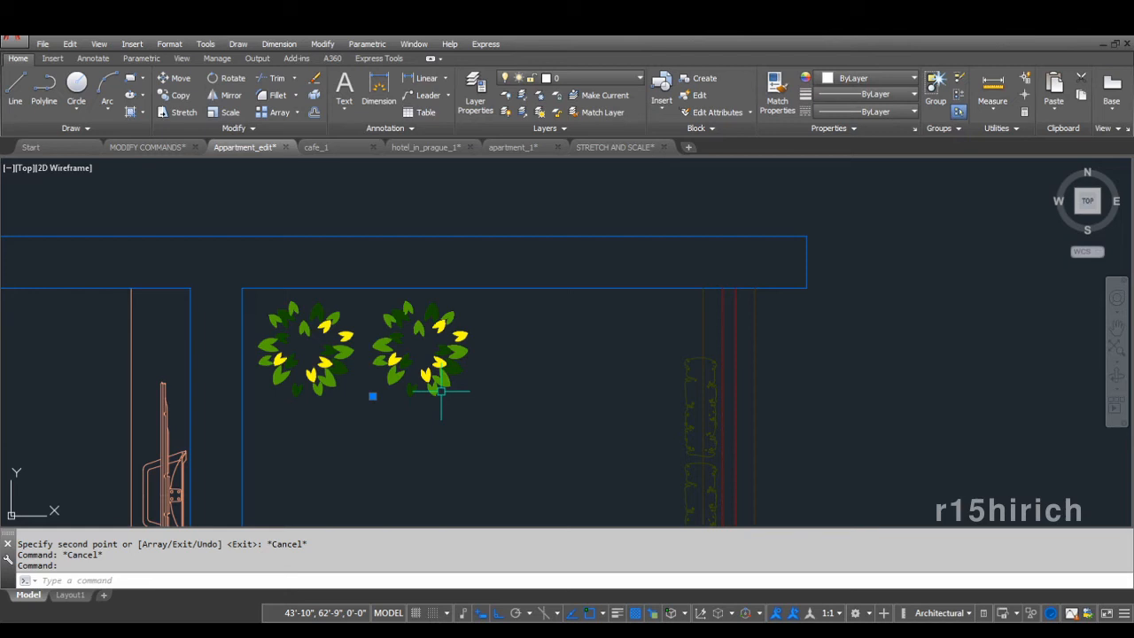
pyautogui.write('SC')
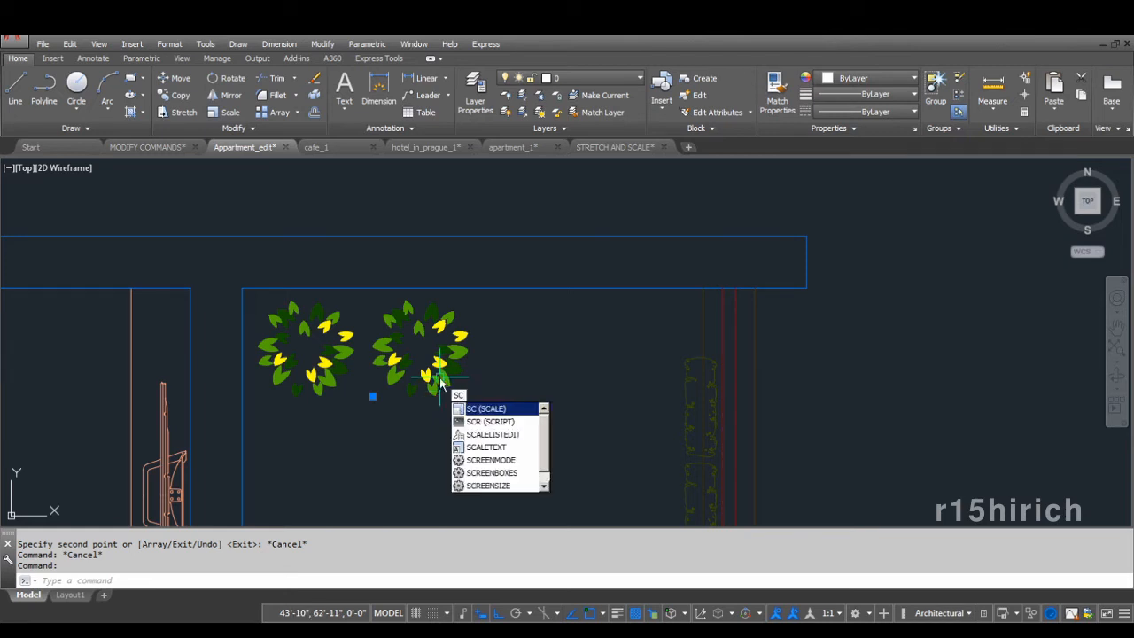
pyautogui.press('Return')
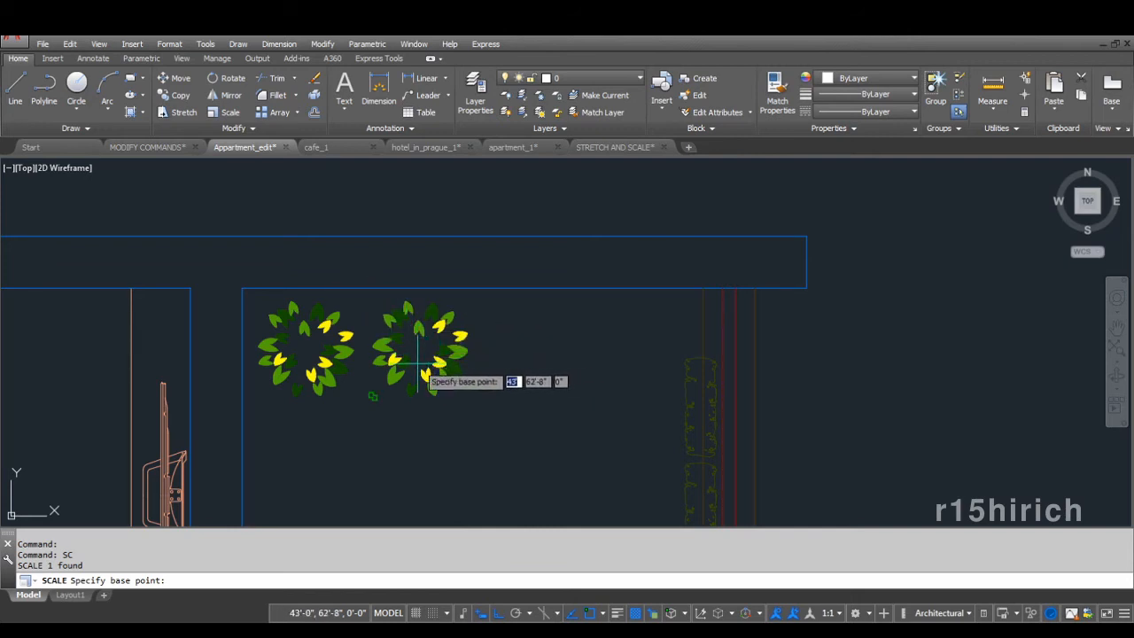
pyautogui.scroll(8, 414, 370)
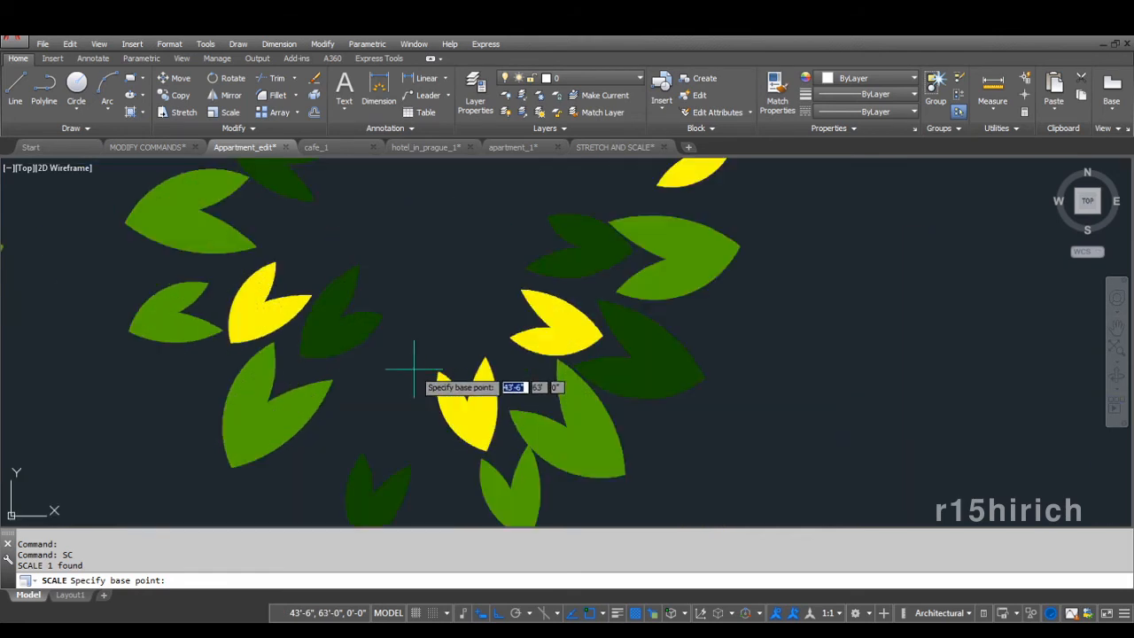
pyautogui.moveTo(482, 338); pyautogui.dragTo(471, 409, button='middle')
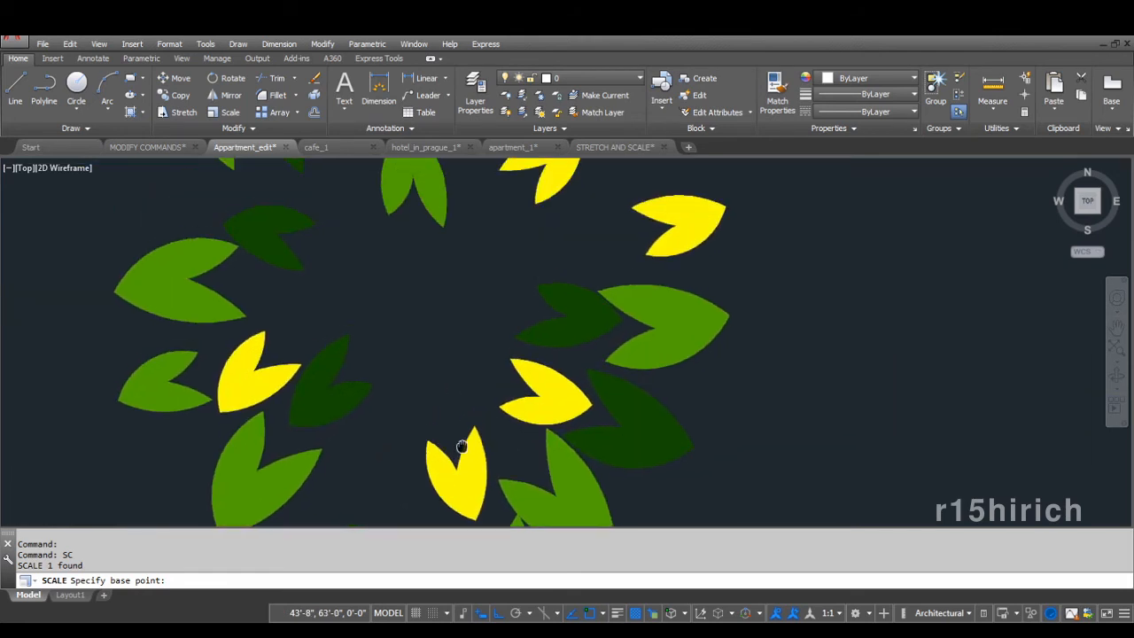
pyautogui.click(421, 310)
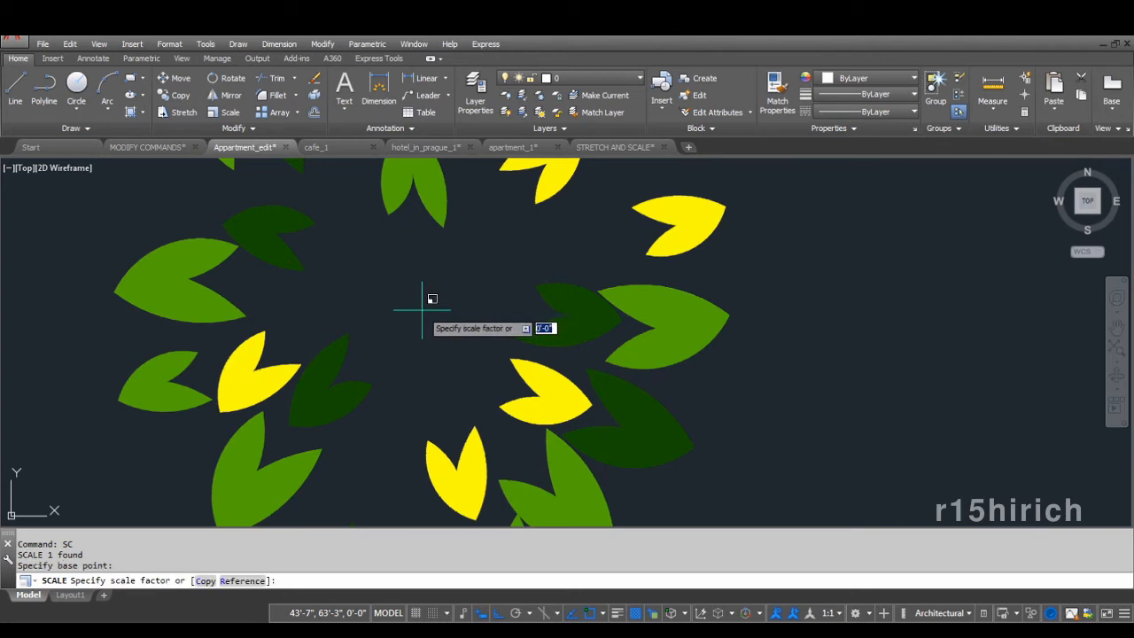
pyautogui.scroll(-5, 422, 310)
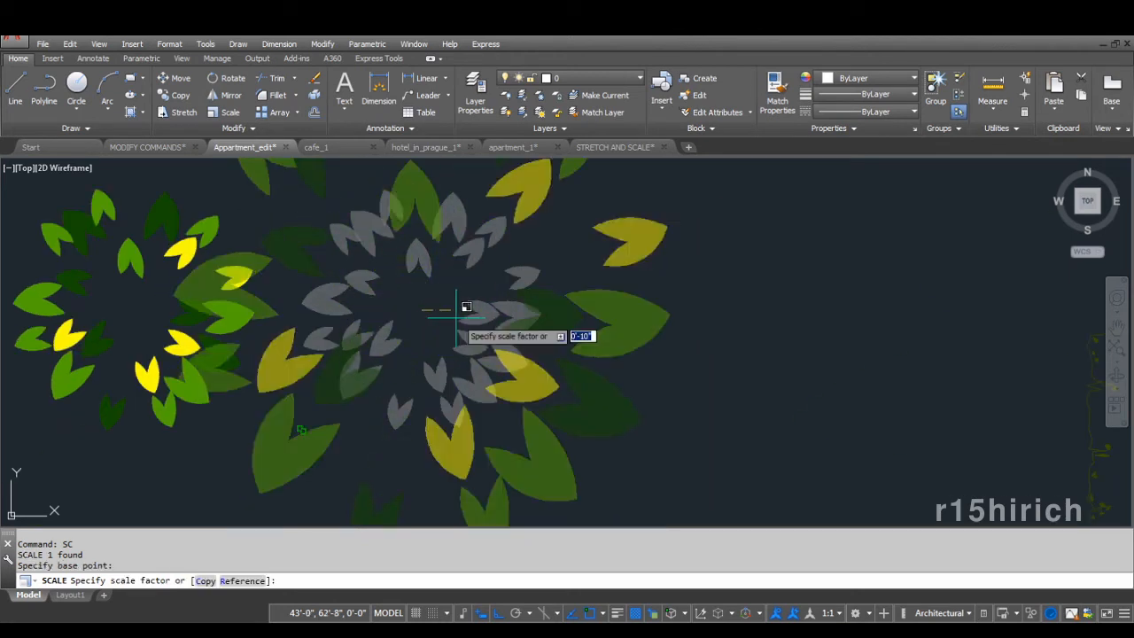
pyautogui.scroll(-3, 442, 309)
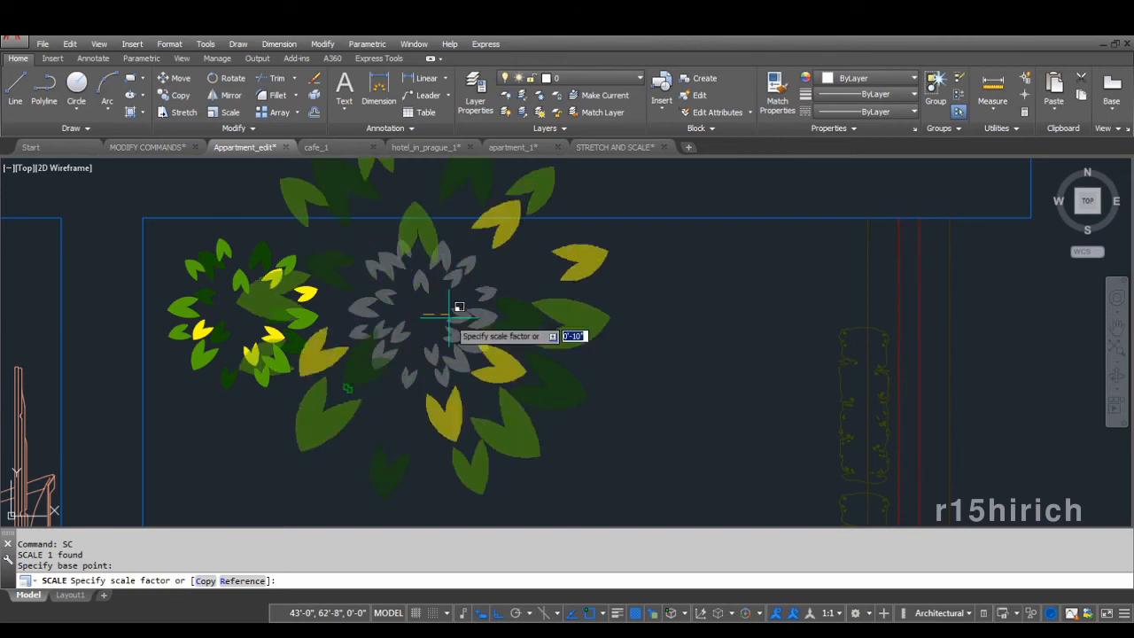
pyautogui.click(205, 581)
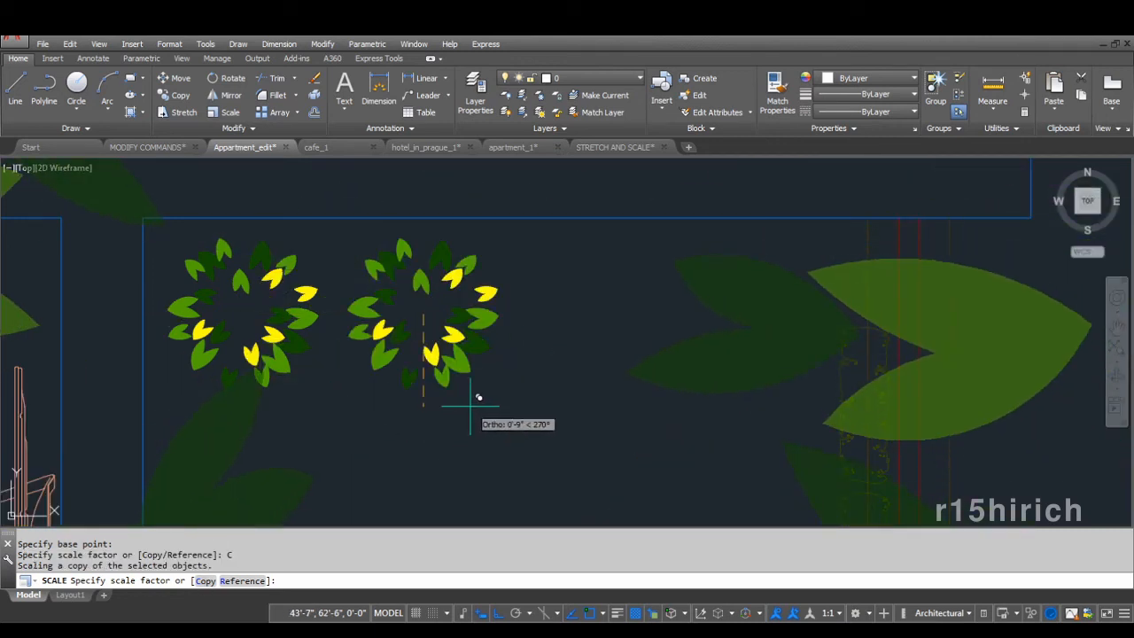
pyautogui.write('1.35')
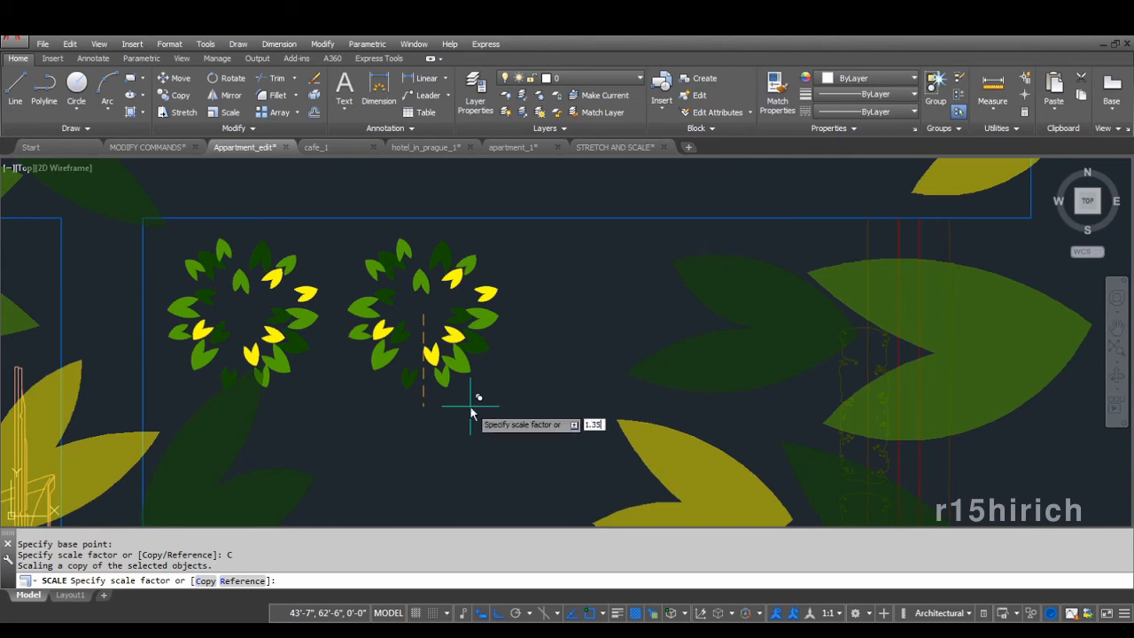
pyautogui.press('Return')
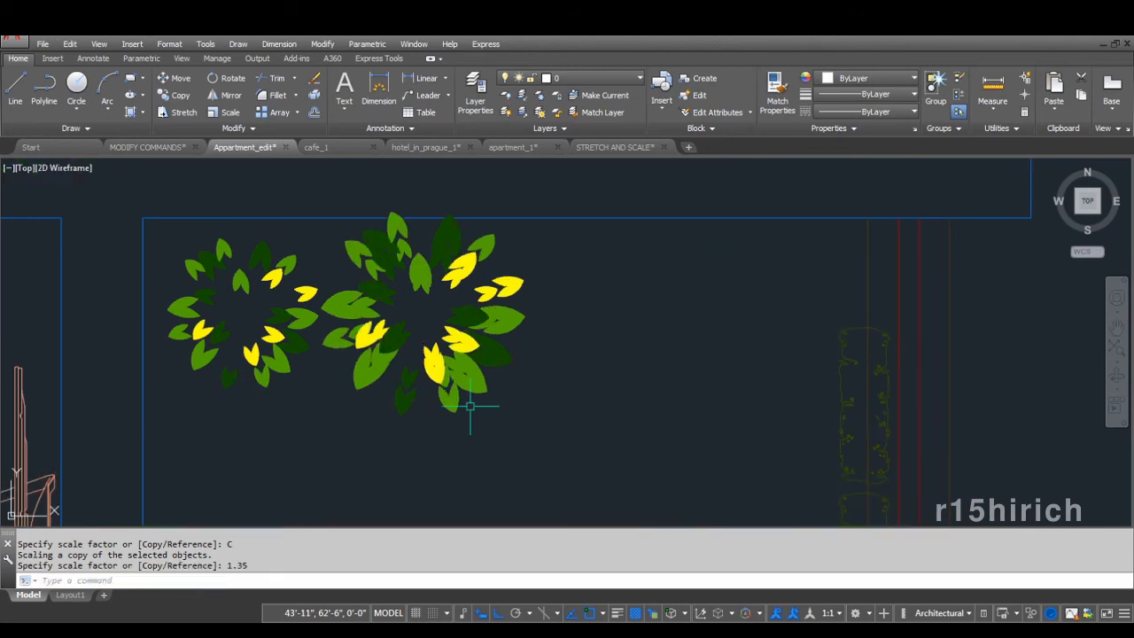
pyautogui.press('Escape')
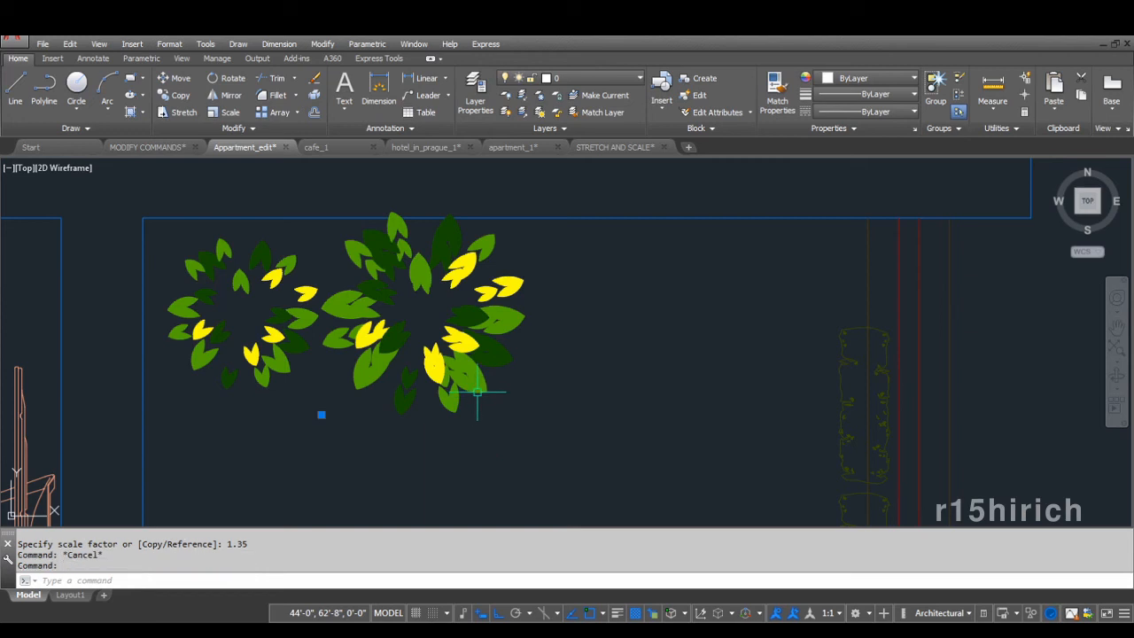
# - Try to move the enlarged plant copy horizontally to the right by its grip, and undo the move
pyautogui.click(321, 415)
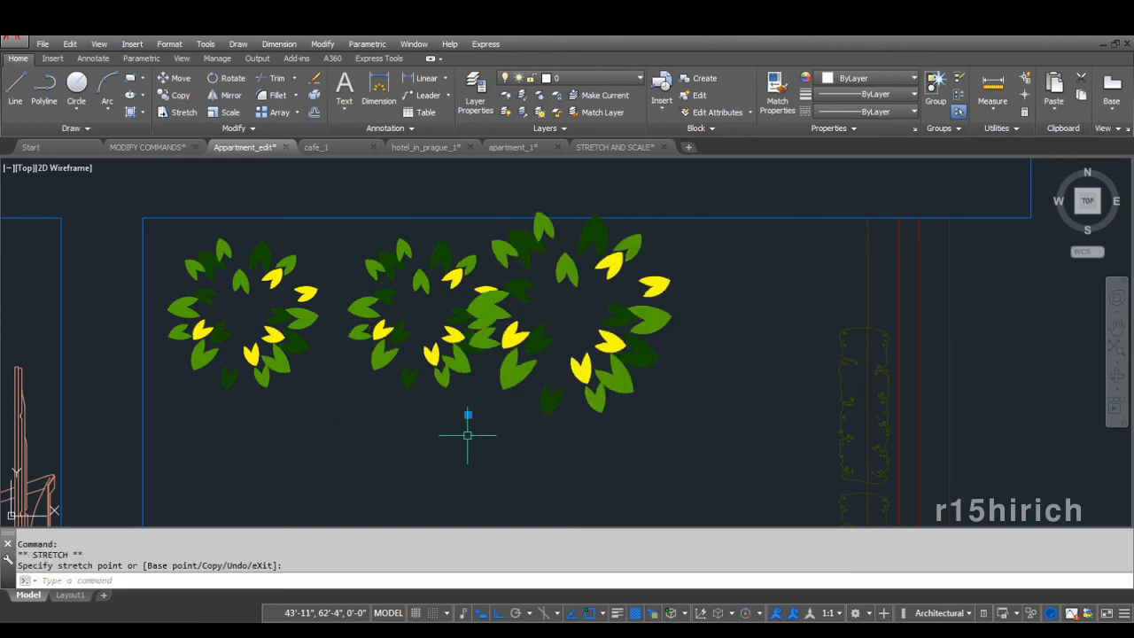
pyautogui.click(468, 436)
pyautogui.hotkey('ctrl', 'z')
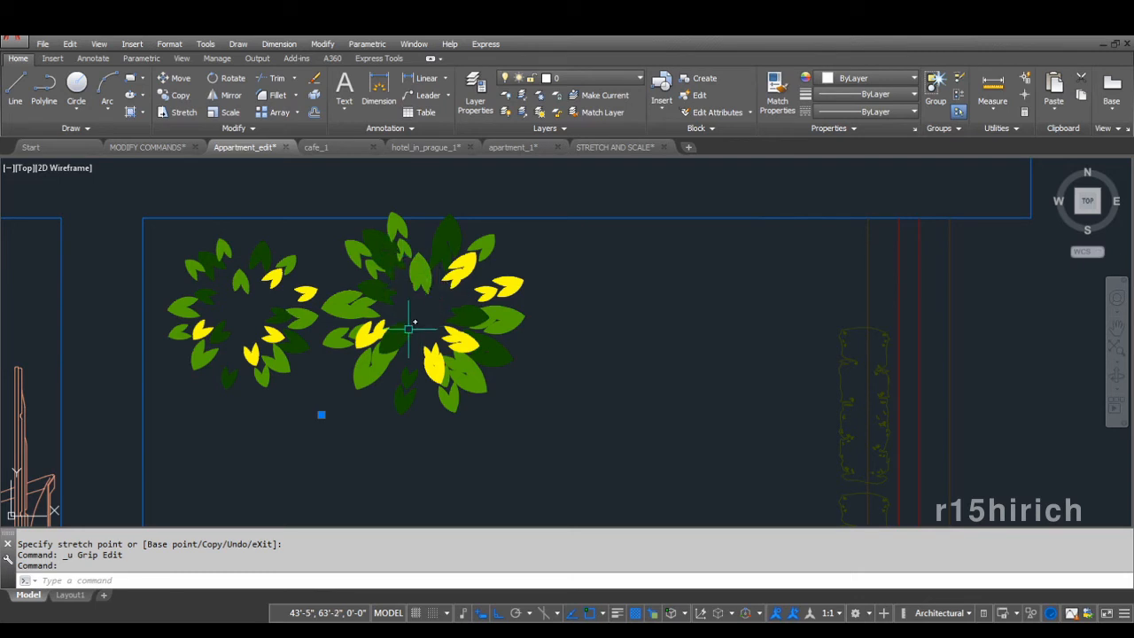
pyautogui.press('Escape')
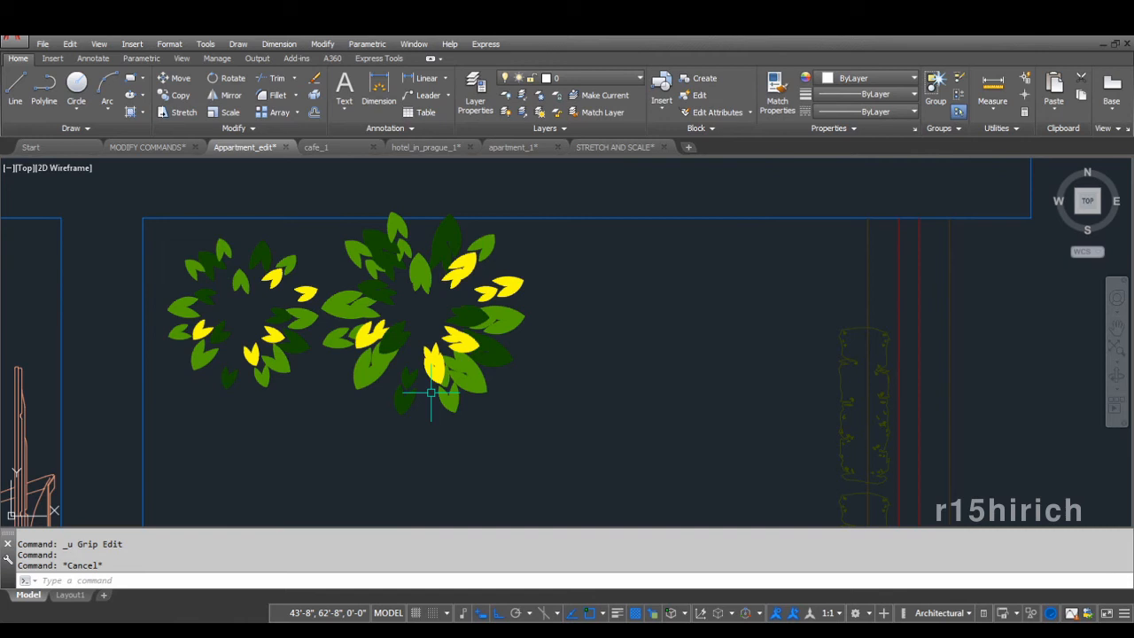
pyautogui.scroll(-4, 431, 393)
pyautogui.scroll(-2, 431, 393)
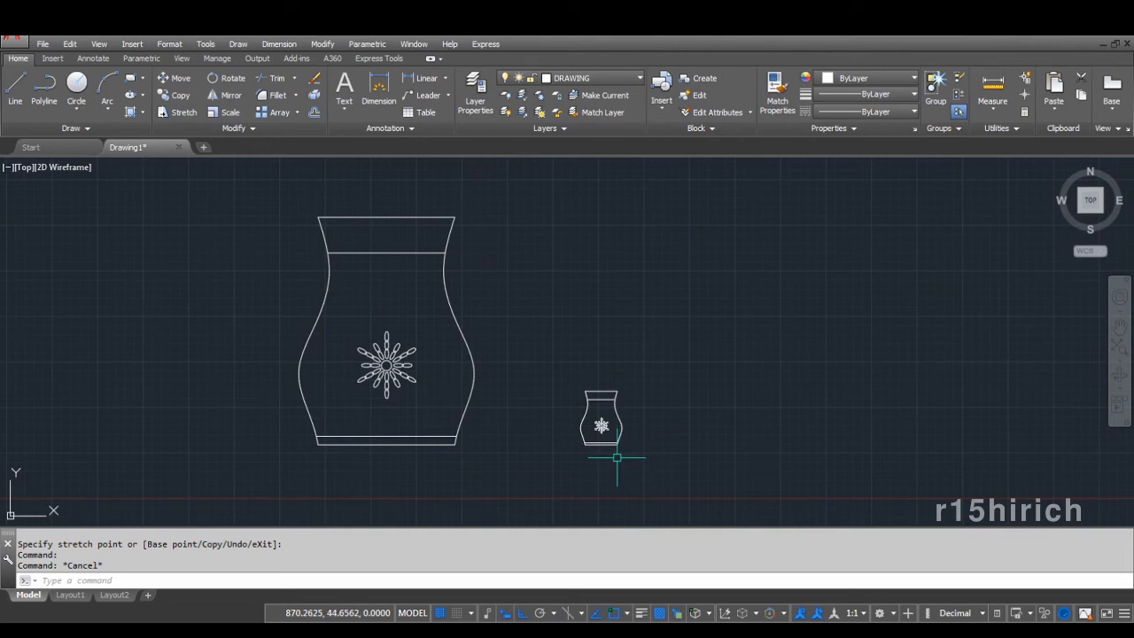
# - Compare the size of the small vase with the large vase beside it in Drawing1
pyautogui.scroll(2, 617, 458)
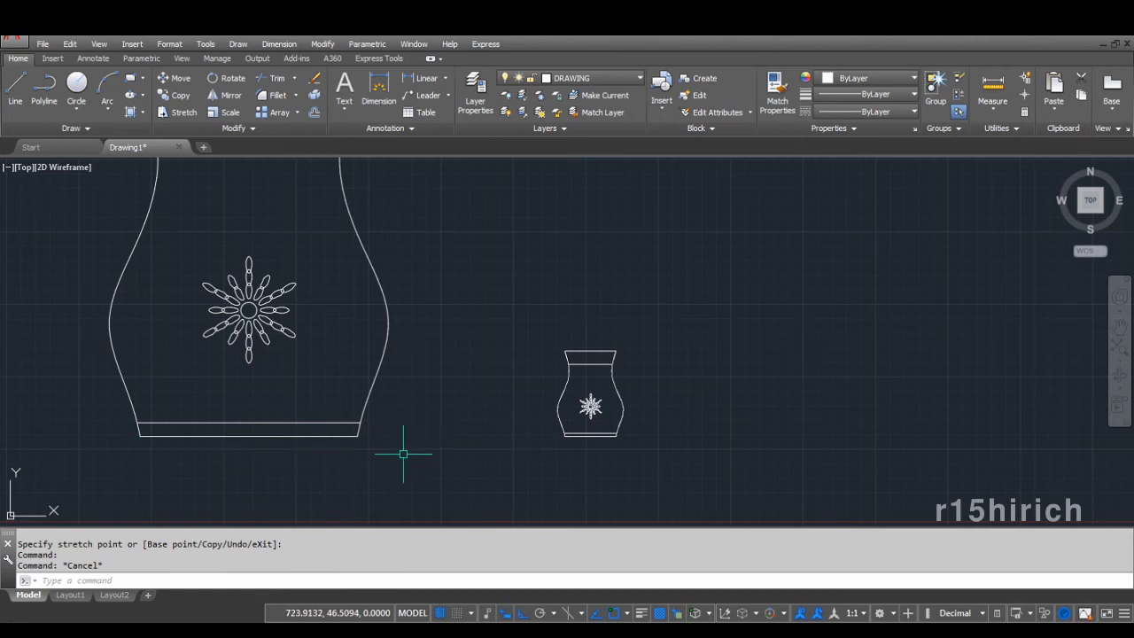
pyautogui.moveTo(387, 392); pyautogui.dragTo(447, 434, button='middle')
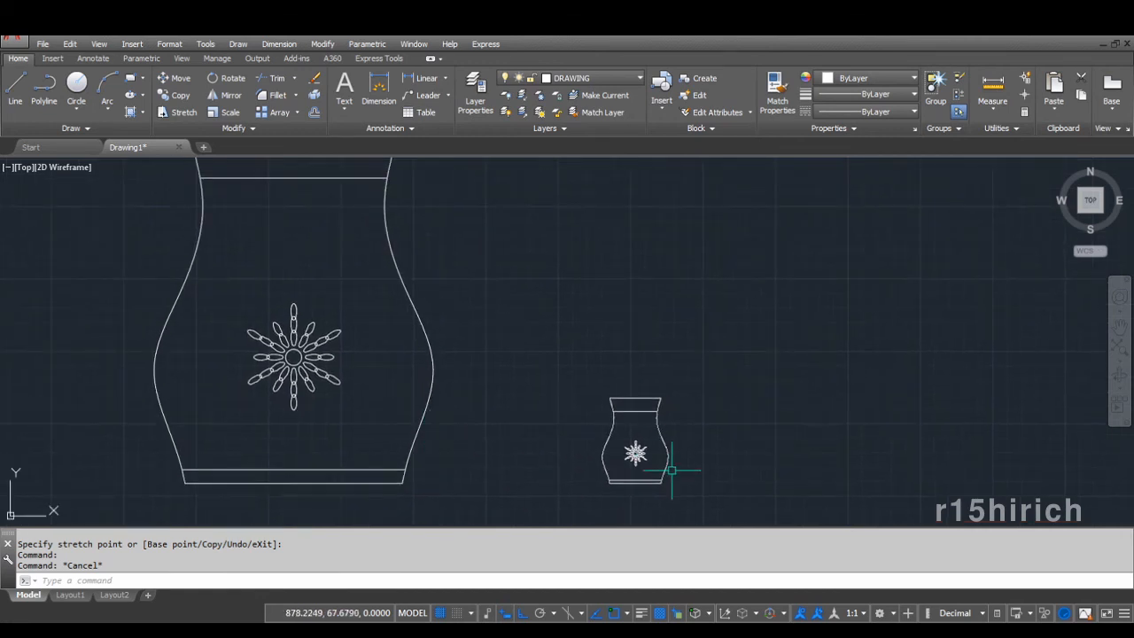
pyautogui.scroll(-2, 392, 362)
pyautogui.moveTo(481, 387); pyautogui.dragTo(525, 389, button='middle')
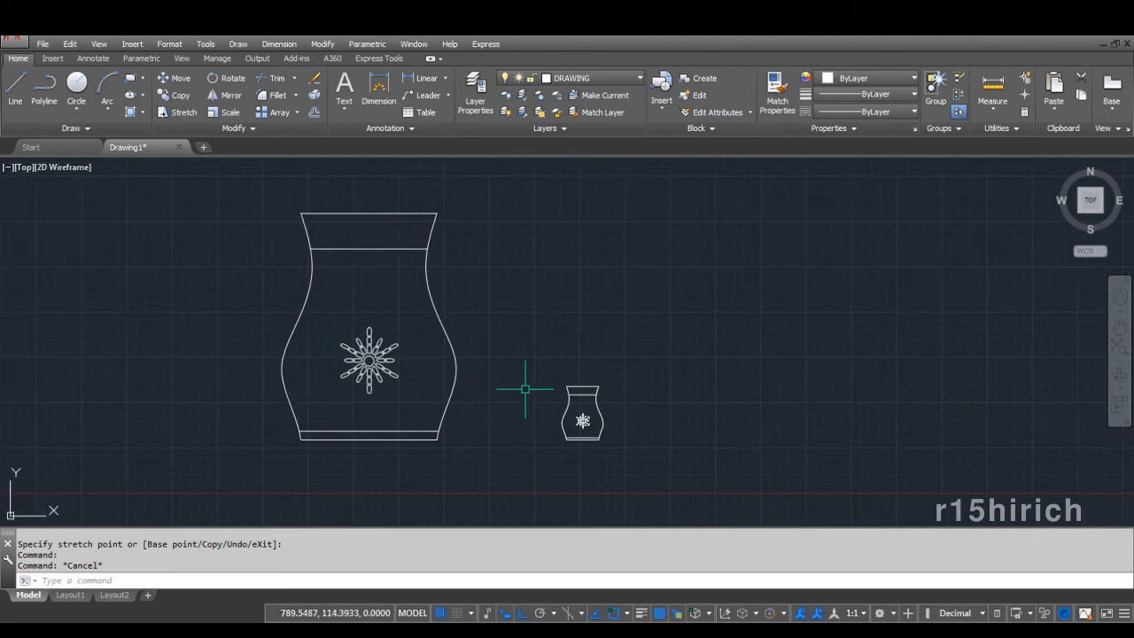
pyautogui.scroll(4, 600, 455)
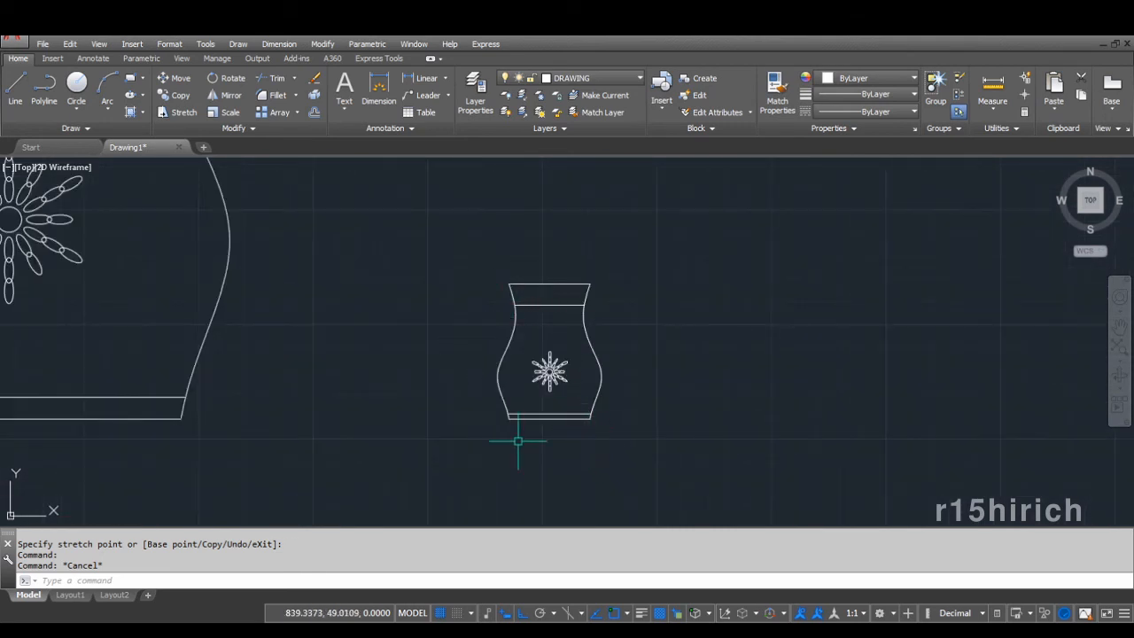
pyautogui.scroll(-4, 545, 391)
pyautogui.moveTo(425, 382); pyautogui.dragTo(450, 400, button='middle')
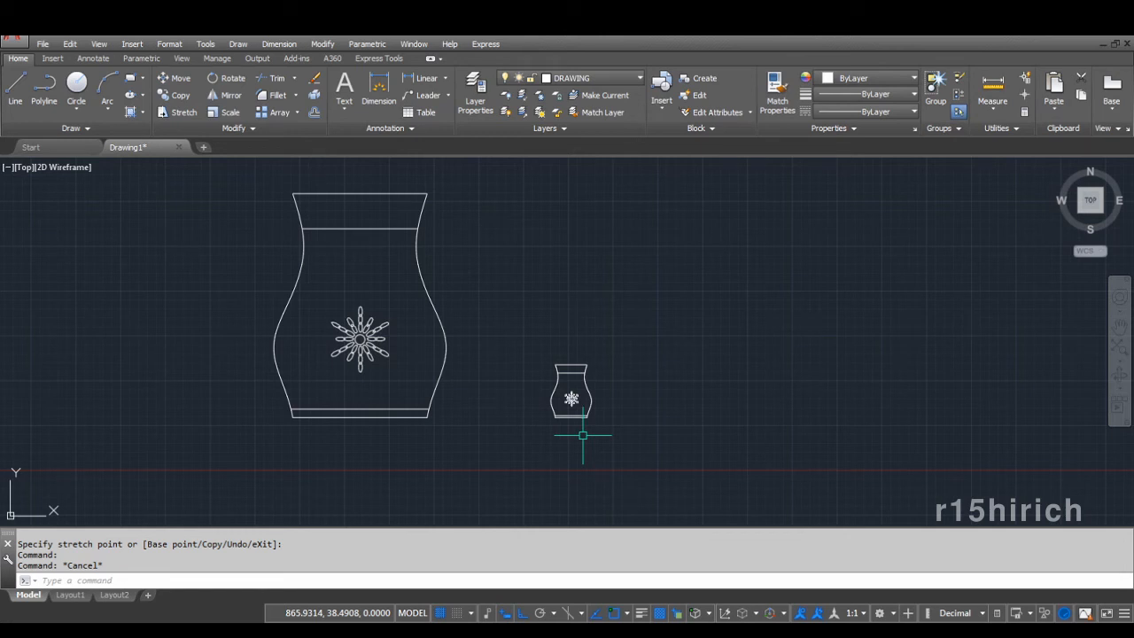
# - Scale the small vase with its base point at the midpoint of its bottom edge
pyautogui.click(608, 413)
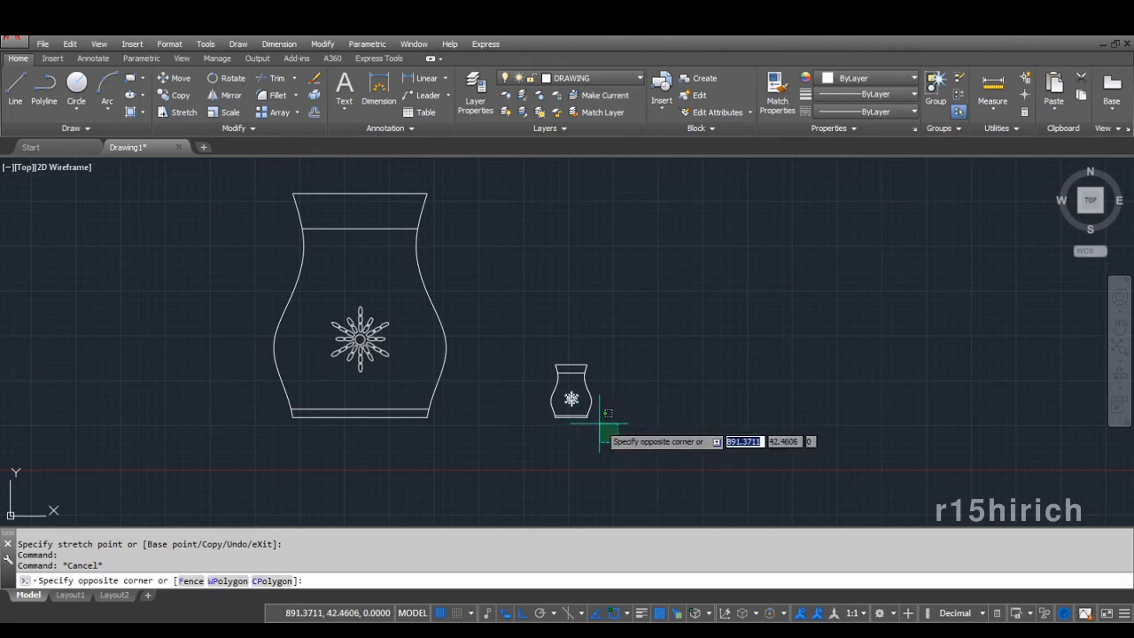
pyautogui.click(524, 326)
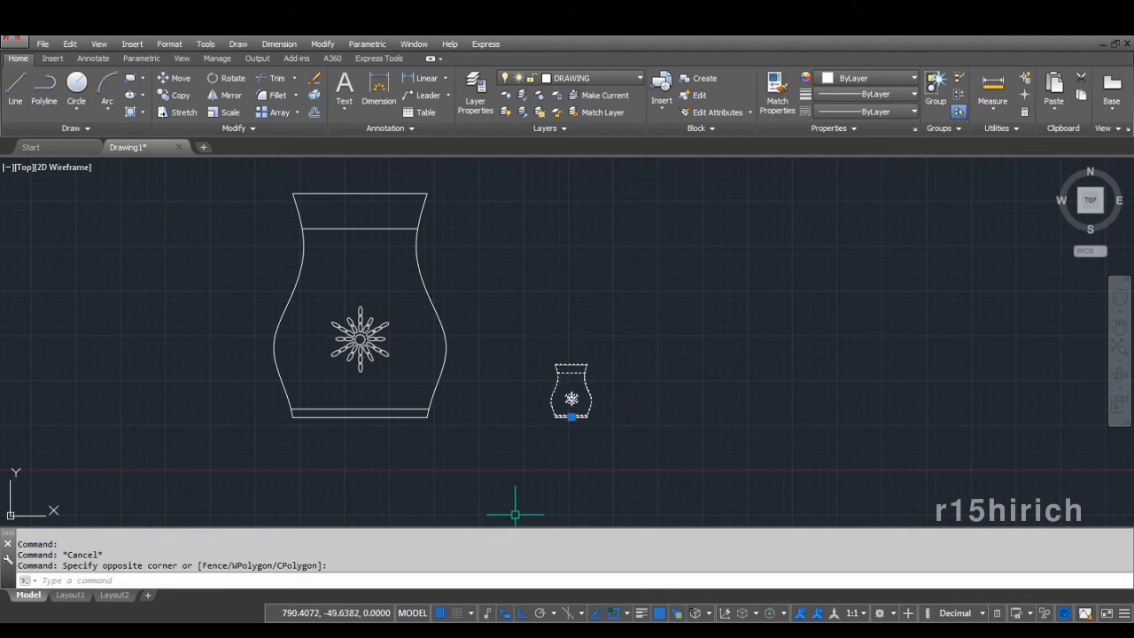
pyautogui.click(227, 114)
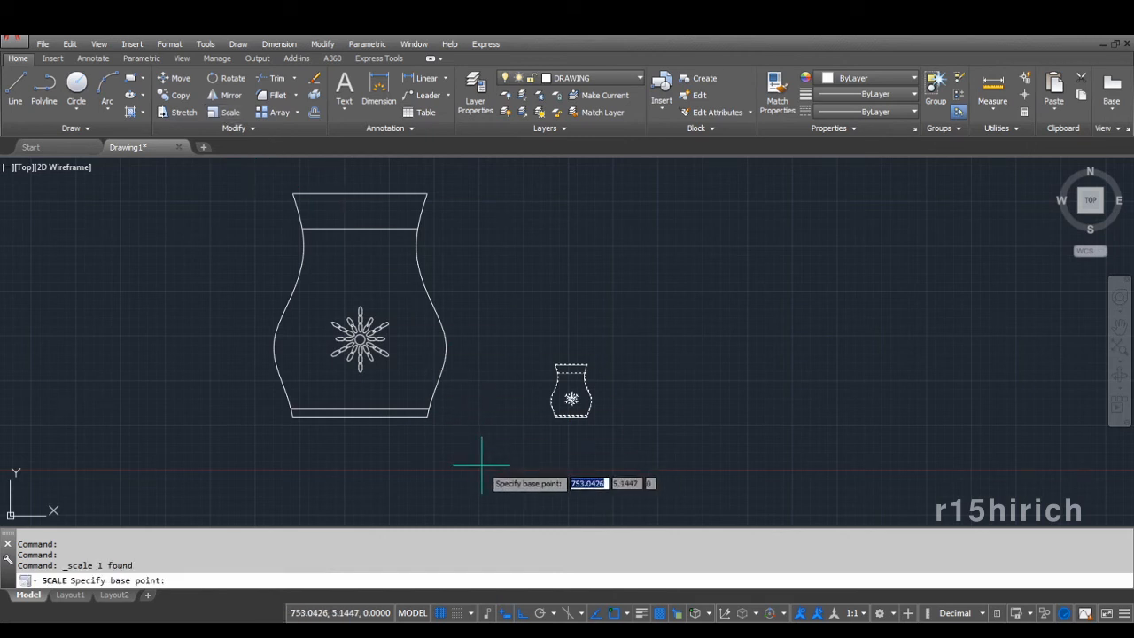
pyautogui.scroll(2, 534, 446)
pyautogui.scroll(4, 535, 445)
pyautogui.moveTo(533, 446); pyautogui.dragTo(454, 473, button='middle')
pyautogui.scroll(2, 534, 416)
pyautogui.moveTo(535, 418); pyautogui.dragTo(531, 469, button='middle')
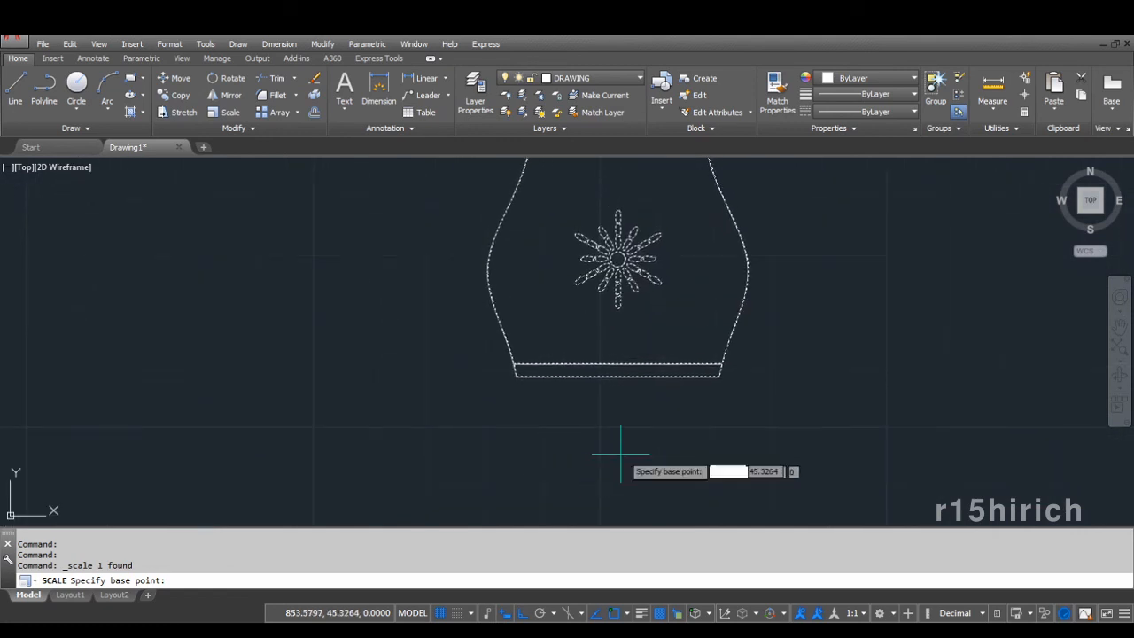
pyautogui.click(619, 377)
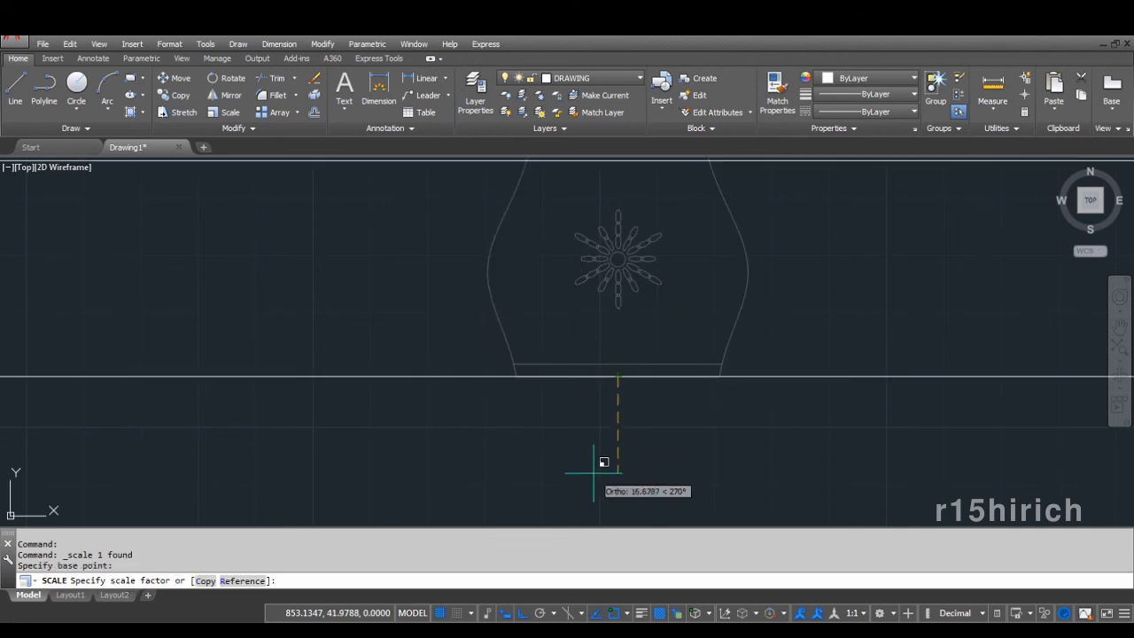
pyautogui.scroll(-8, 610, 403)
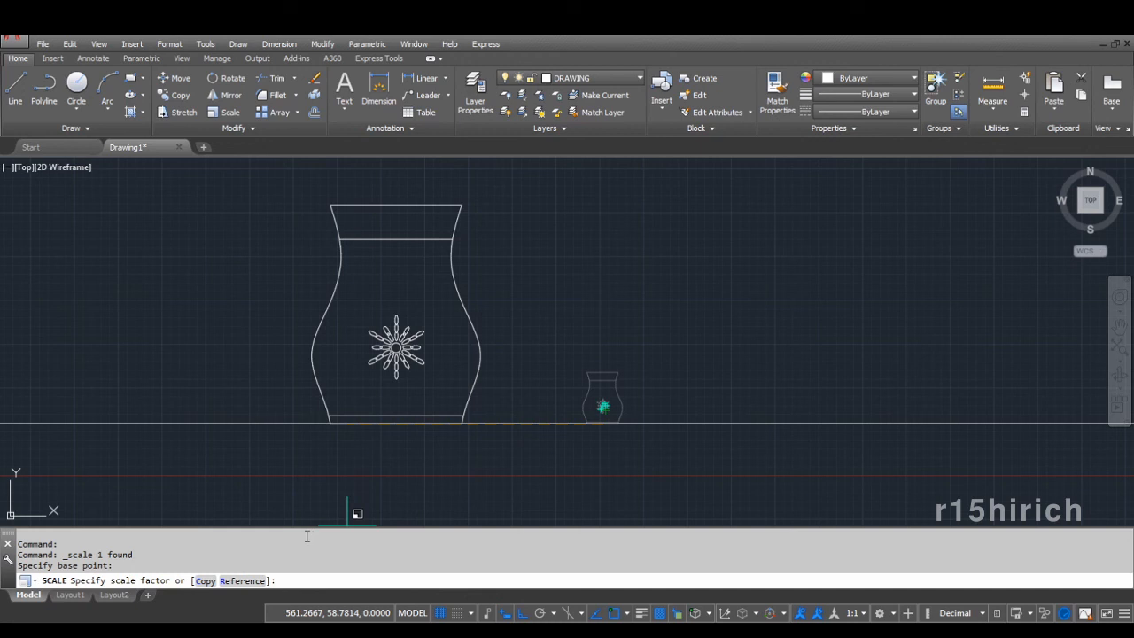
# - Use the Reference option and define the reference length by the two end corners of the small vase's bottom edge
pyautogui.click(237, 582)
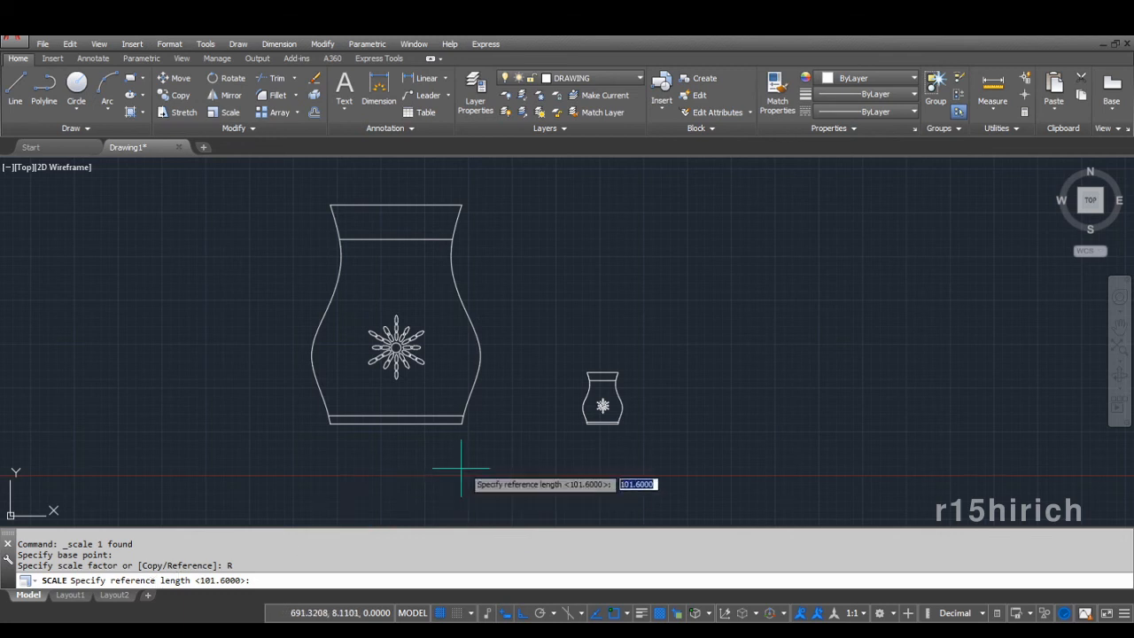
pyautogui.scroll(3, 678, 450)
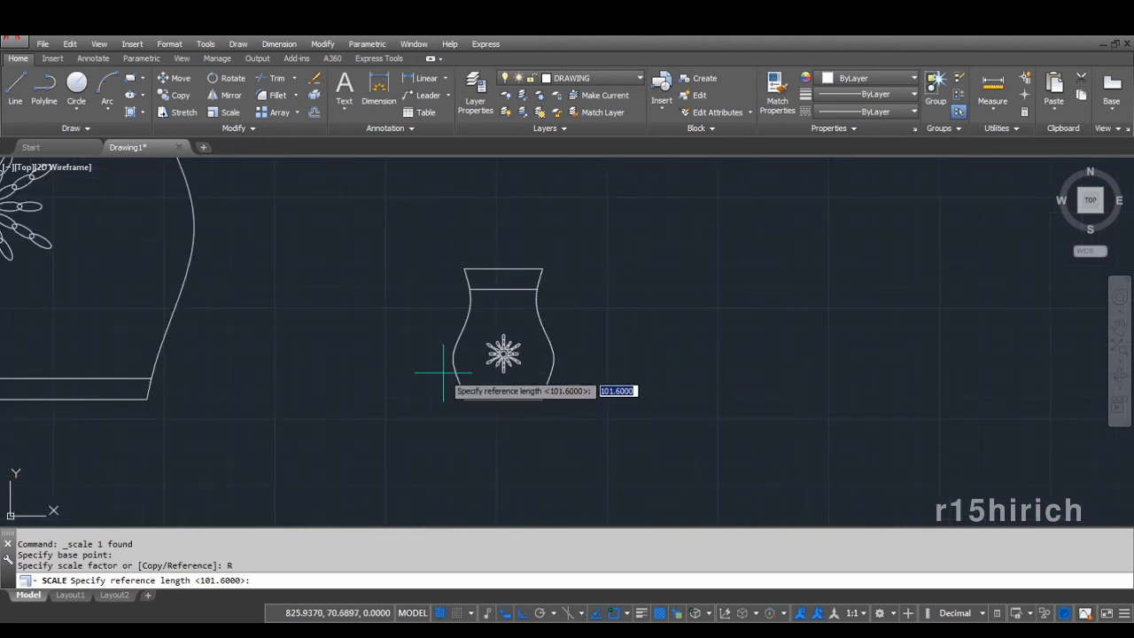
pyautogui.scroll(2, 482, 420)
pyautogui.scroll(2, 481, 420)
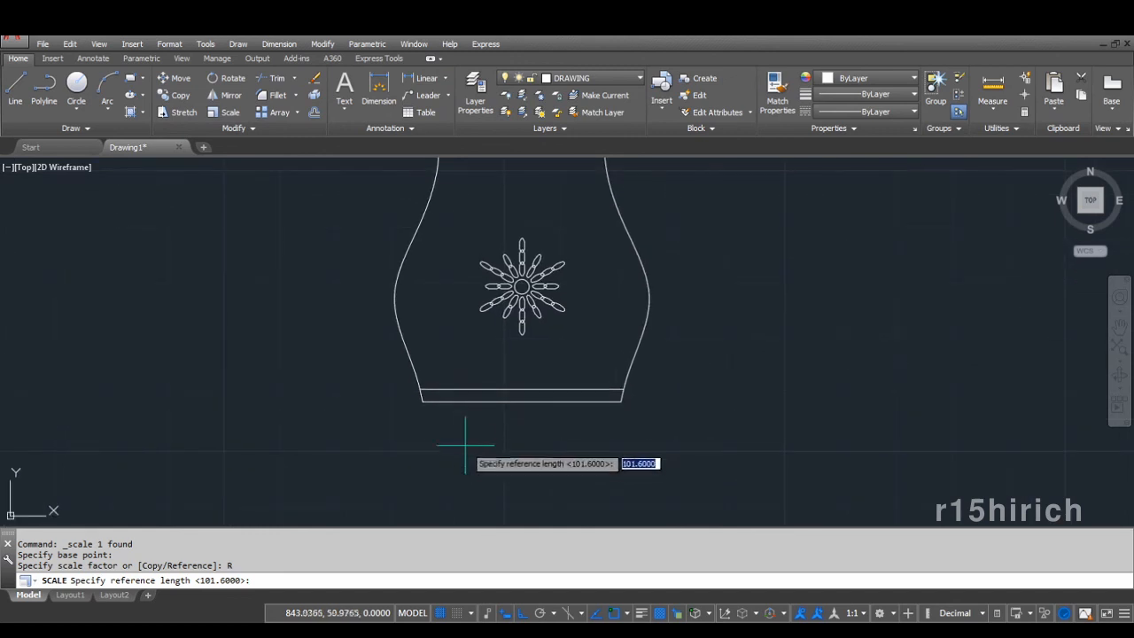
pyautogui.click(423, 403)
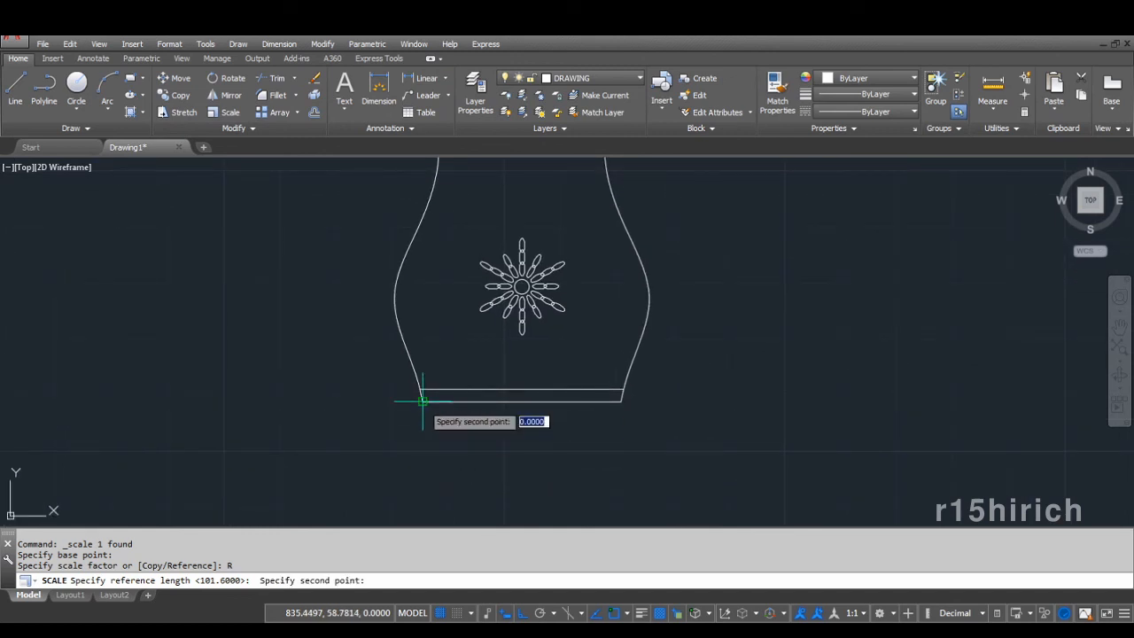
pyautogui.click(623, 402)
pyautogui.scroll(-2, 622, 401)
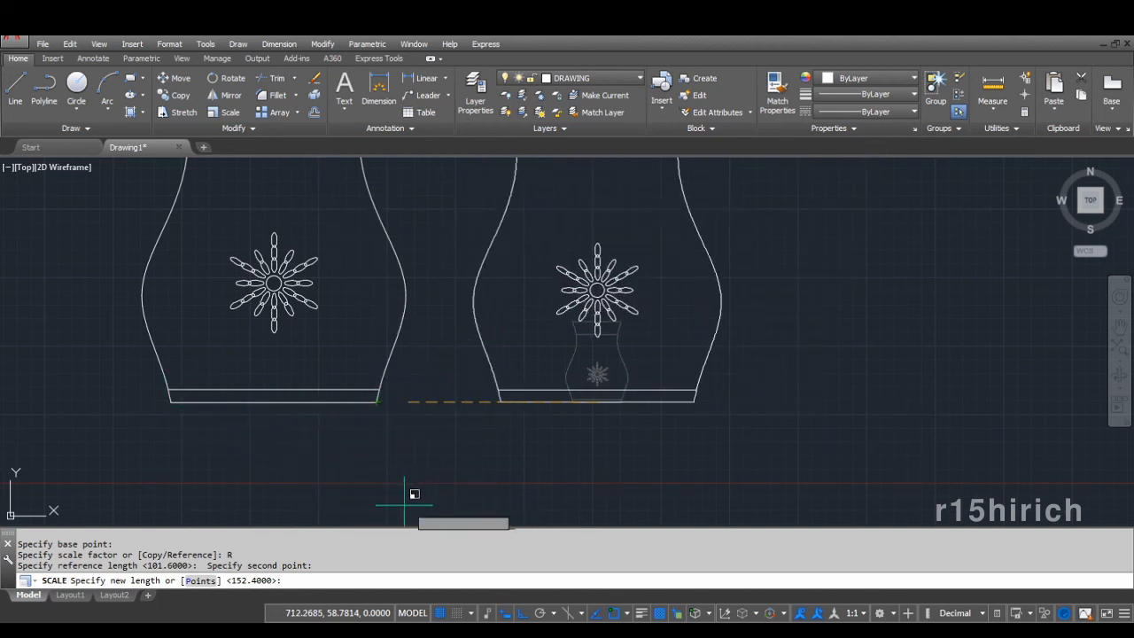
# - Define the new length with the Points option, using the two end corners of the large vase's bottom edge
pyautogui.click(200, 580)
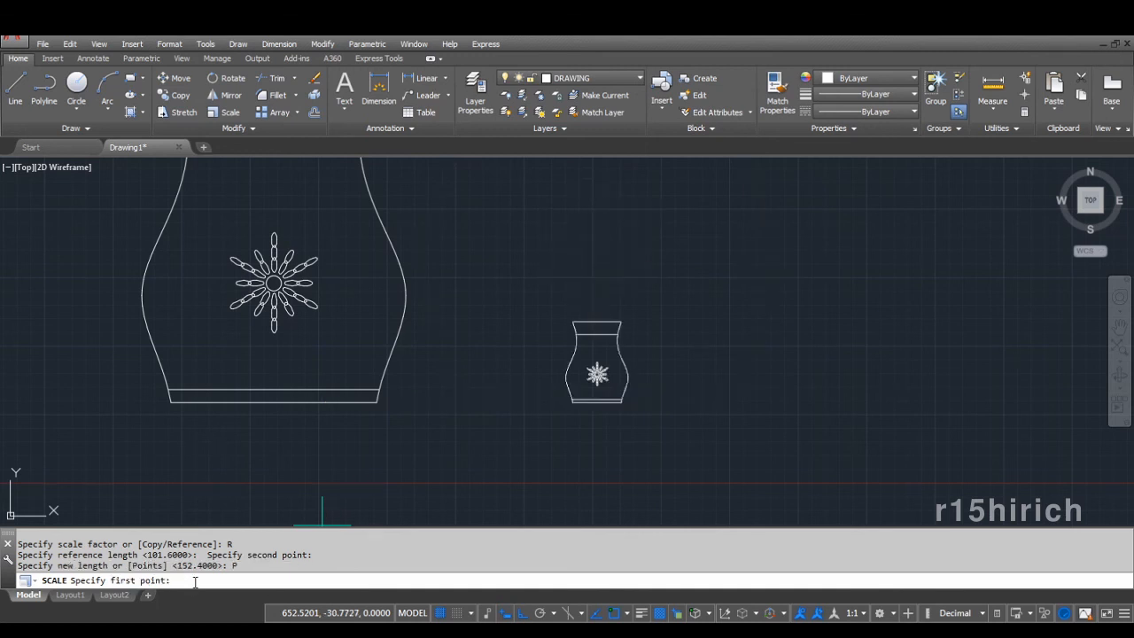
pyautogui.click(170, 401)
pyautogui.click(378, 401)
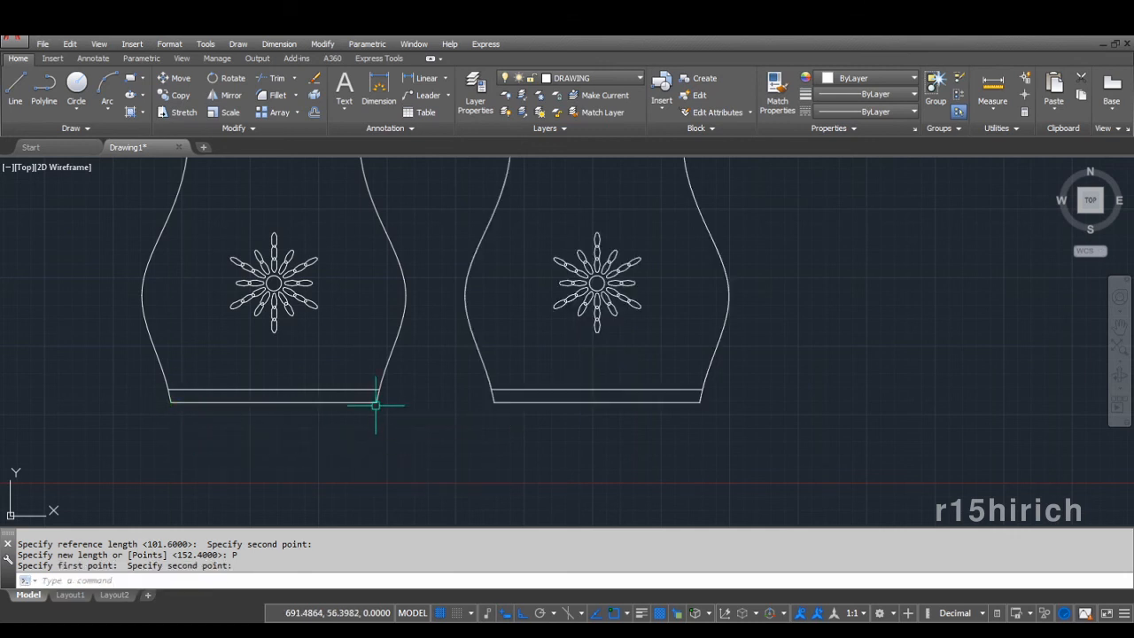
pyautogui.scroll(-2, 620, 458)
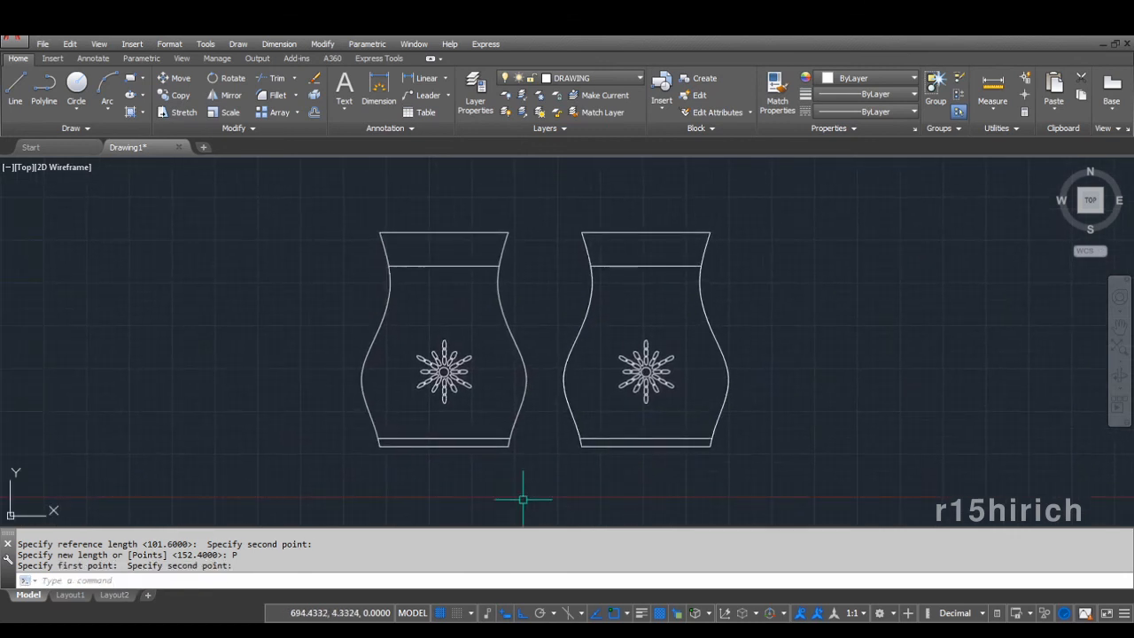